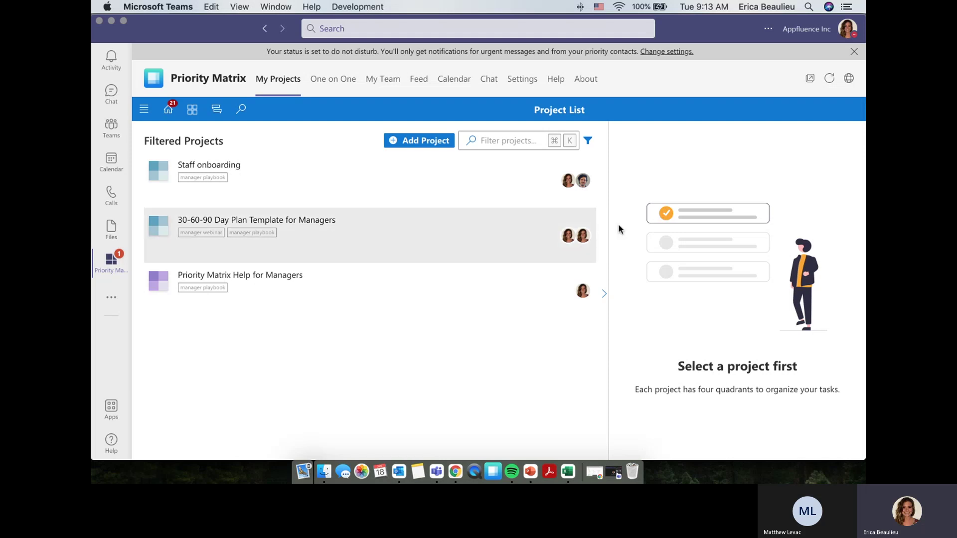
Step: Dismiss the do-not-disturb notice and clear the filters on the project list
click(853, 51)
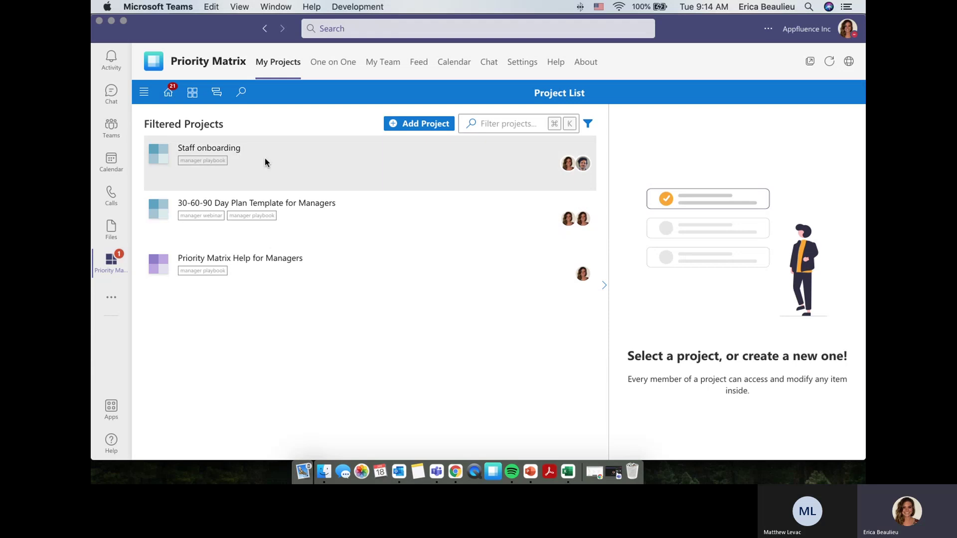
click(588, 124)
click(674, 120)
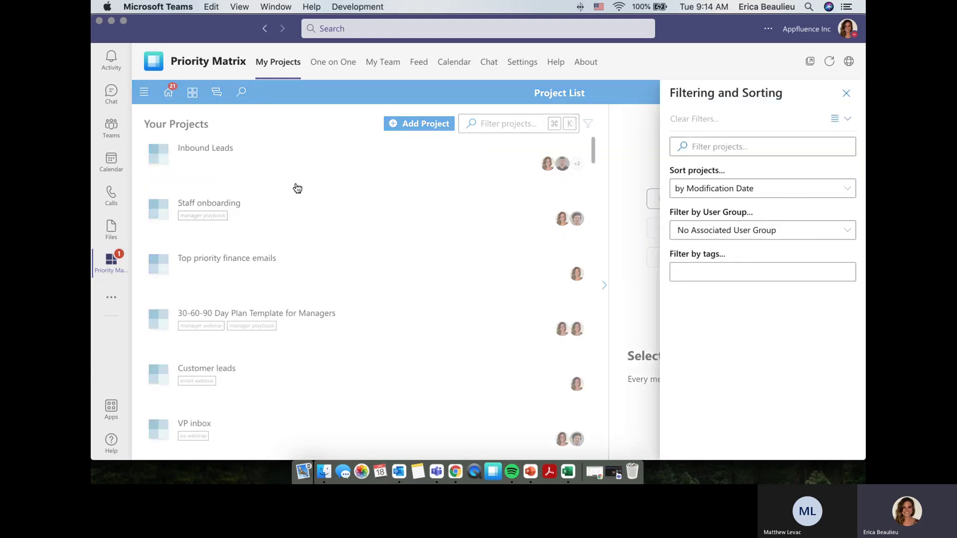
click(234, 205)
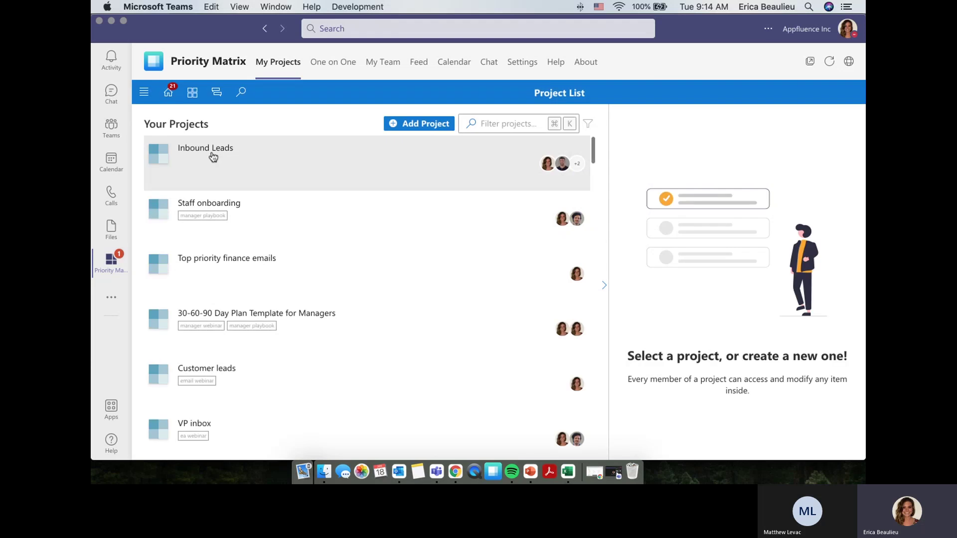
Step: Open the Inbound Leads project and add the tag "manager playbook" to it
click(213, 156)
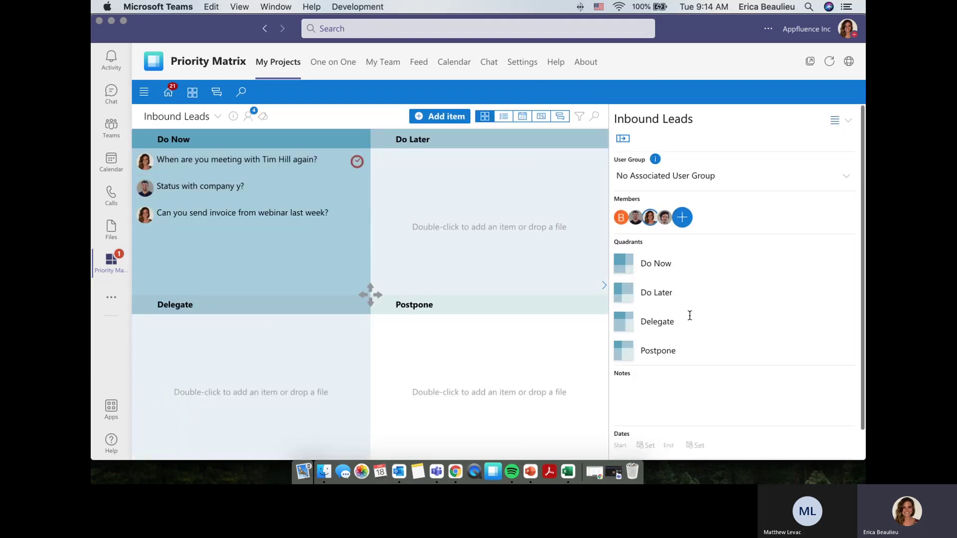
scroll(690, 315, down, 1)
click(628, 447)
text(manag)
key(Return)
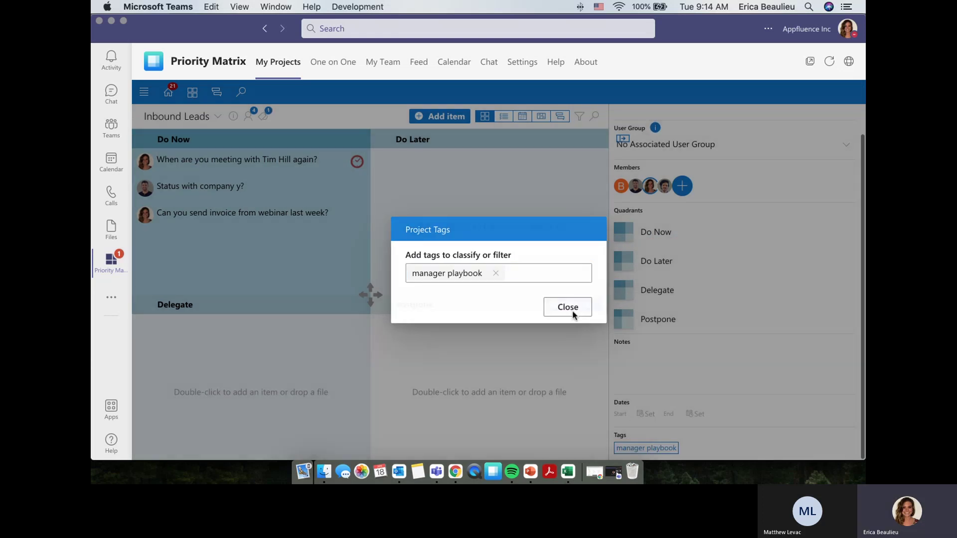
click(568, 307)
Step: Return to the project list and filter the projects by the tag "manager playbook"
click(192, 92)
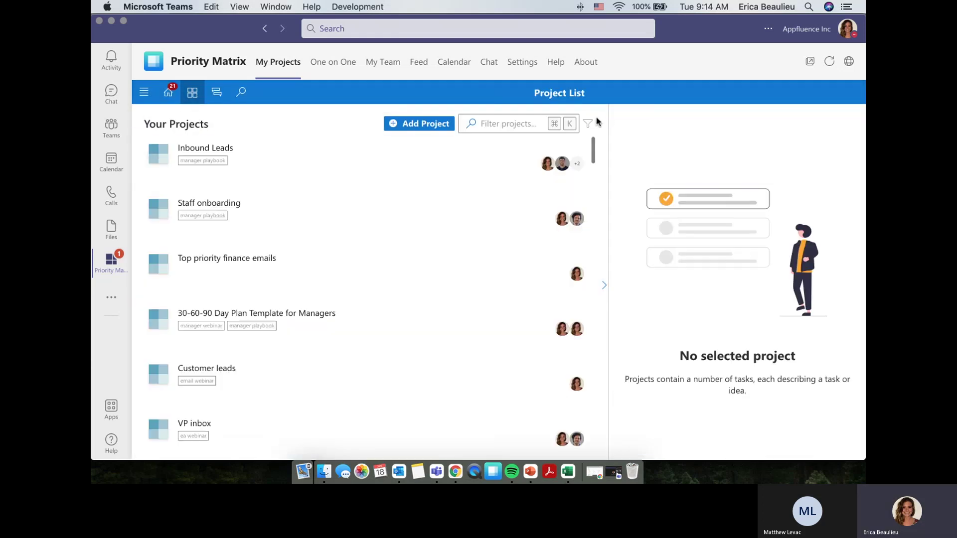
click(588, 124)
click(736, 275)
text(manag)
key(Return)
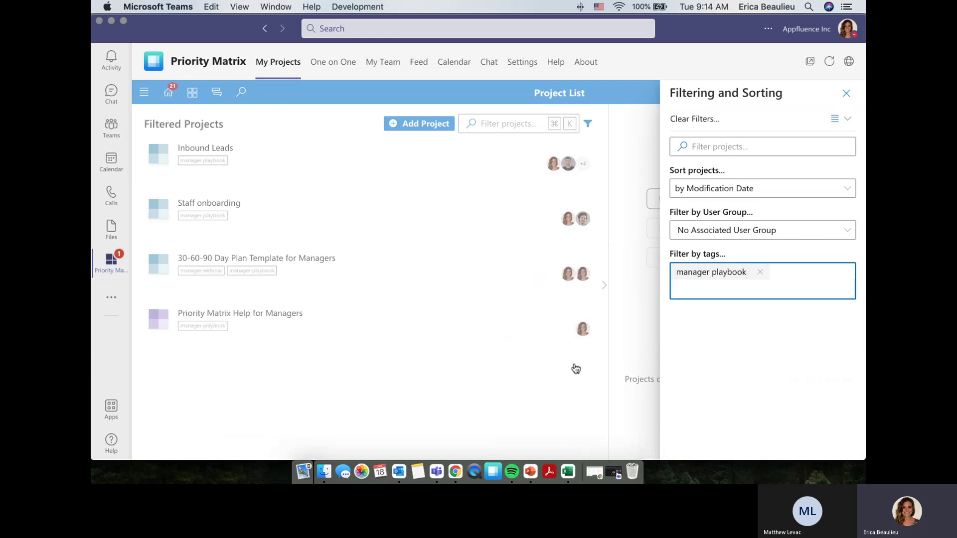
click(504, 406)
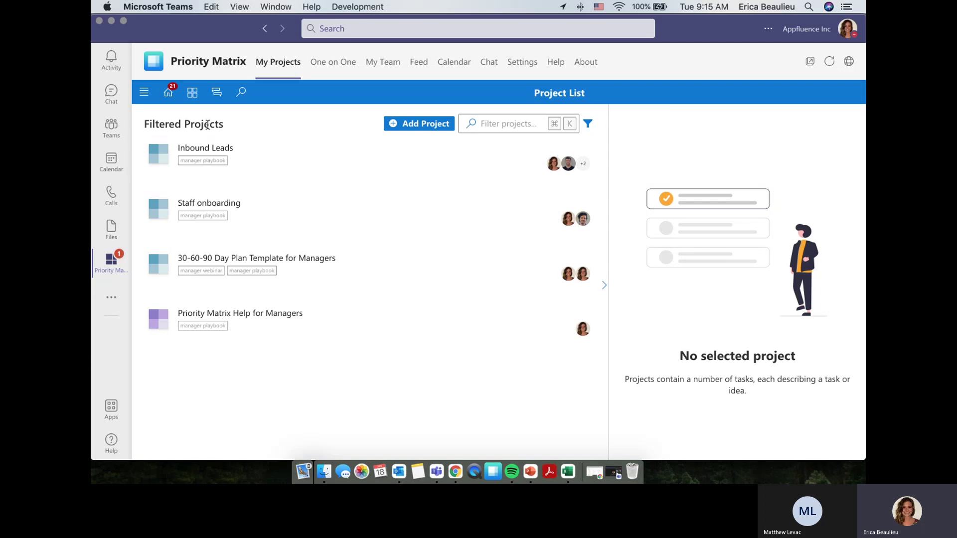
key(super+Tab)
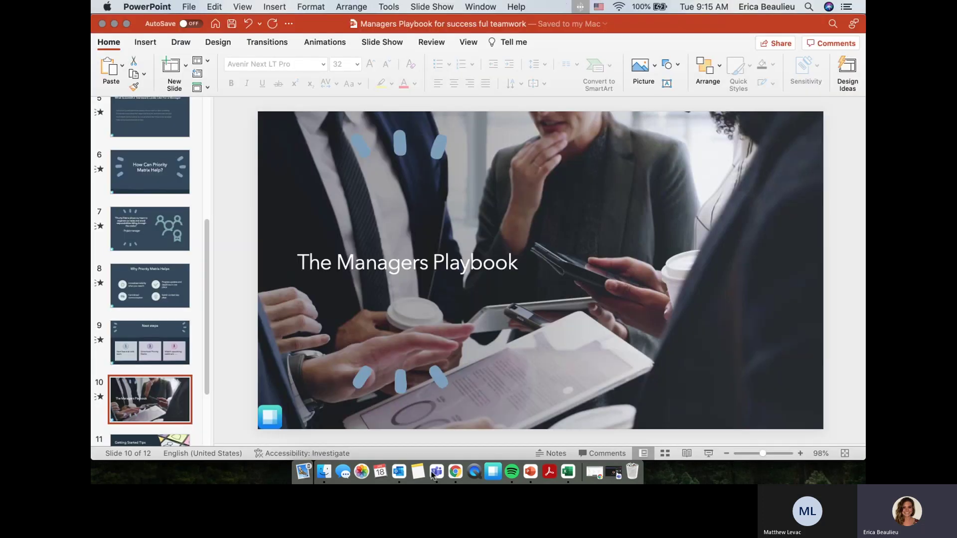
click(435, 472)
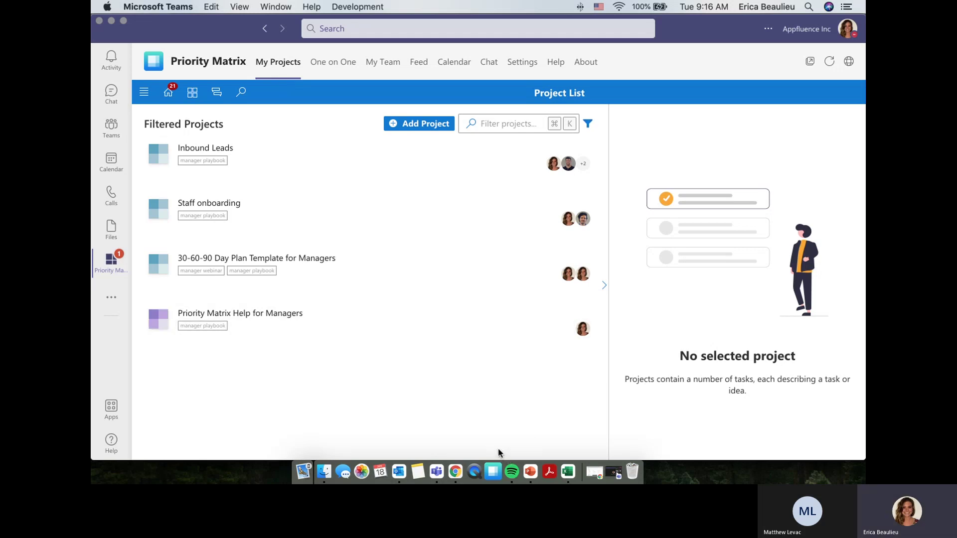
Step: Open the Inbound Leads project and move the meeting question from the Do Now quadrant to Do Later
click(228, 147)
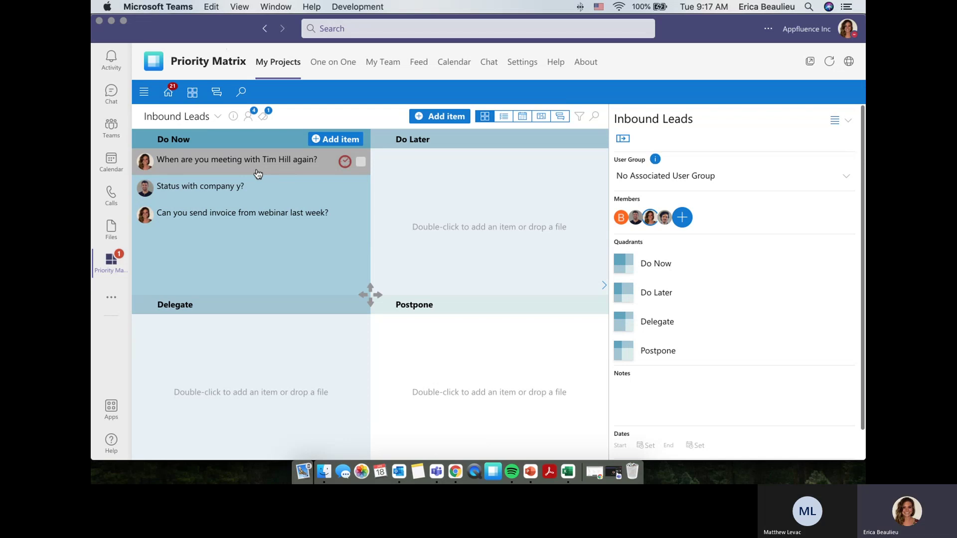
drag(229, 160, 420, 145)
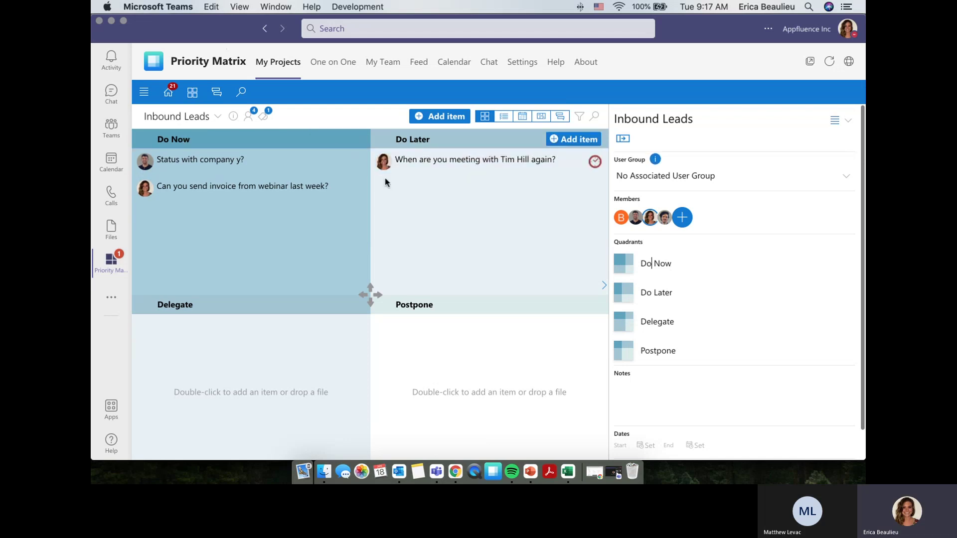
Step: Set the due date of the item "Can you send invoice from webinar last week?" to January 25, 2022
click(303, 182)
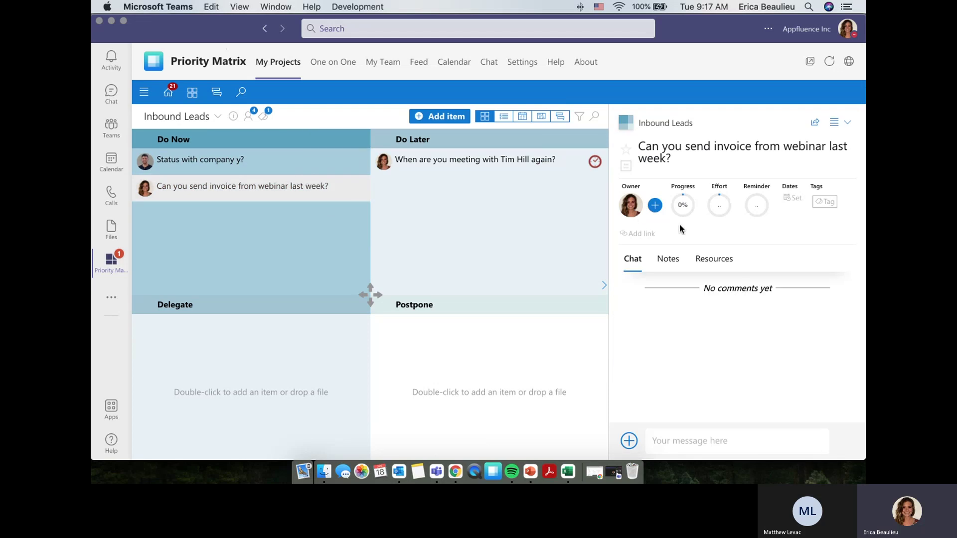
click(789, 201)
click(842, 198)
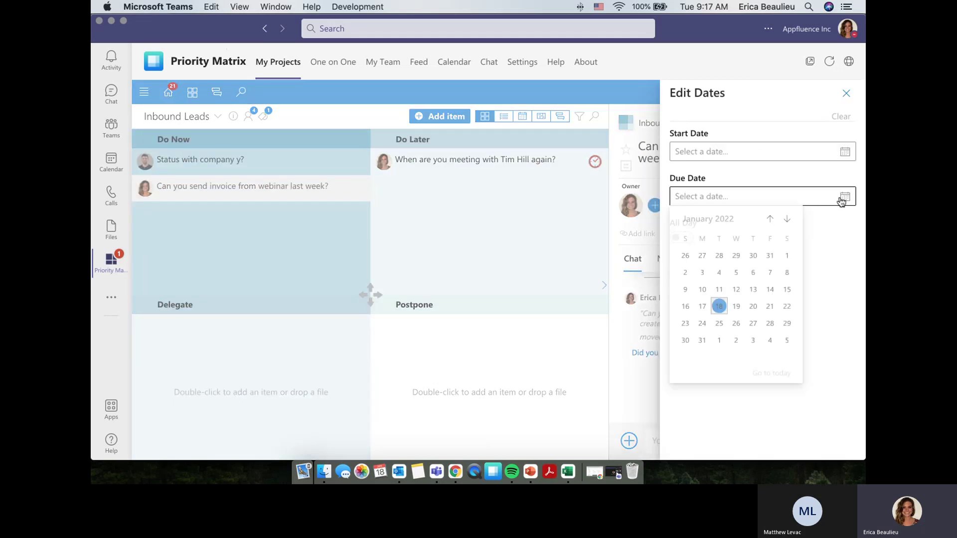
click(719, 326)
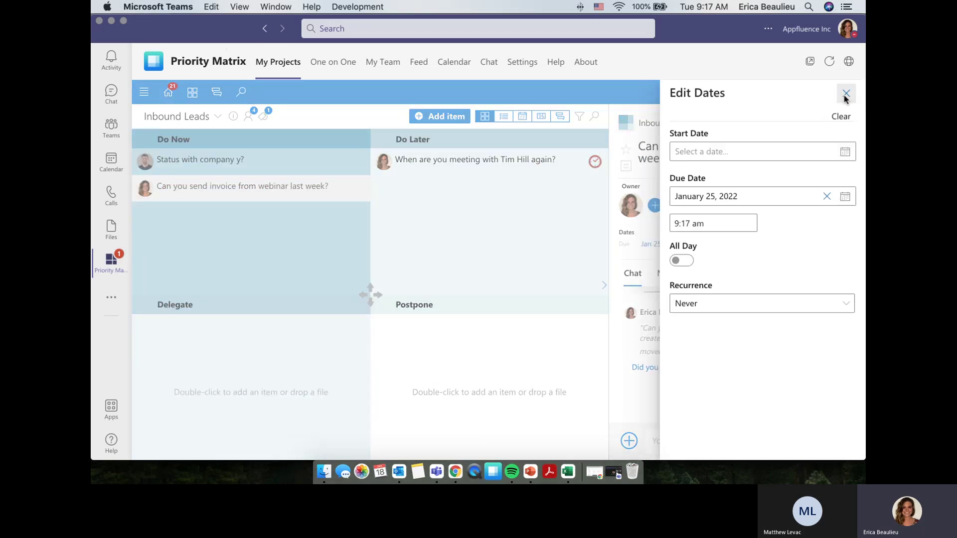
click(846, 93)
Step: Set the due date of "Status with company y?" to January 20, 2022, and use its chat to remind its owner in 10 minutes
click(261, 168)
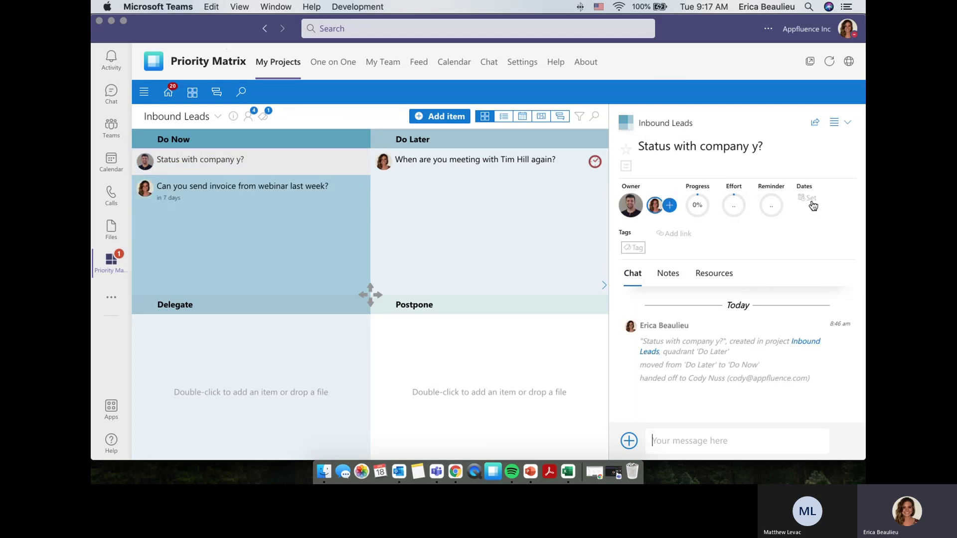
click(811, 204)
click(842, 199)
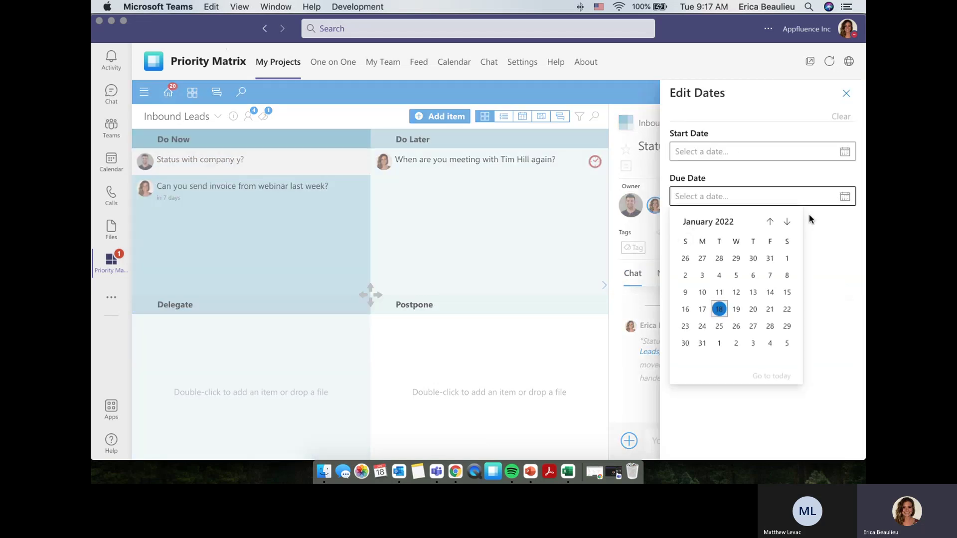
click(753, 310)
click(846, 94)
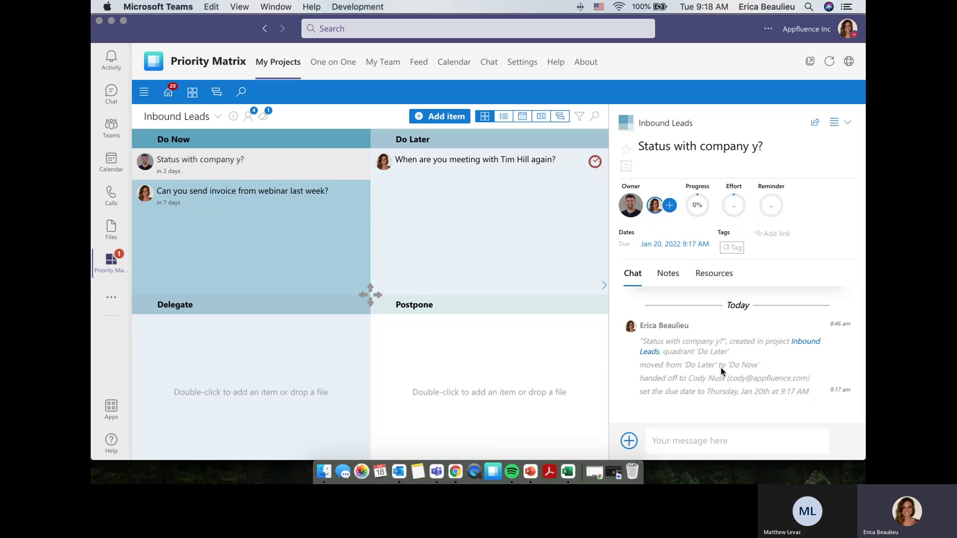
text(remind cody in 10 minutes)
key(Return)
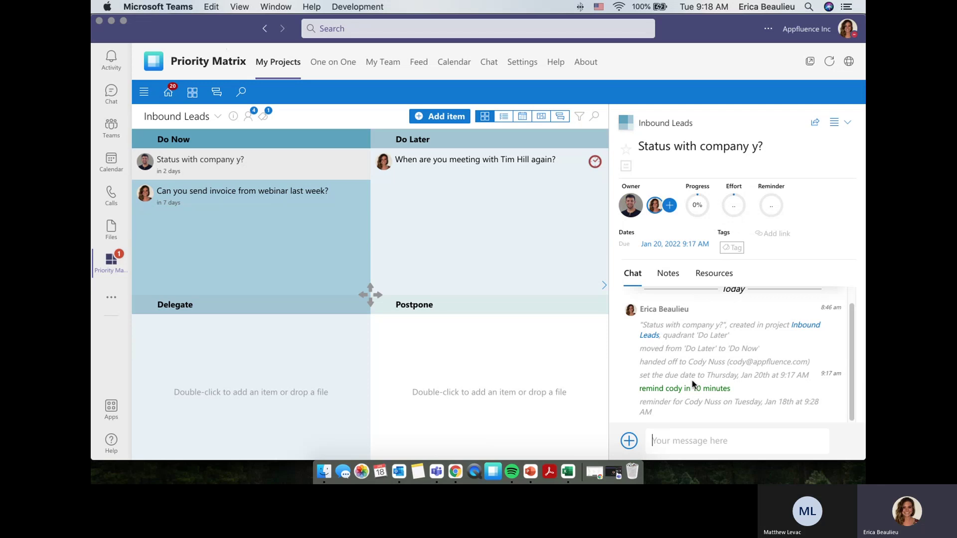
Step: Open the search view for all items, sort the Priority Matrix items by latest due date first, and enlarge their list
click(192, 92)
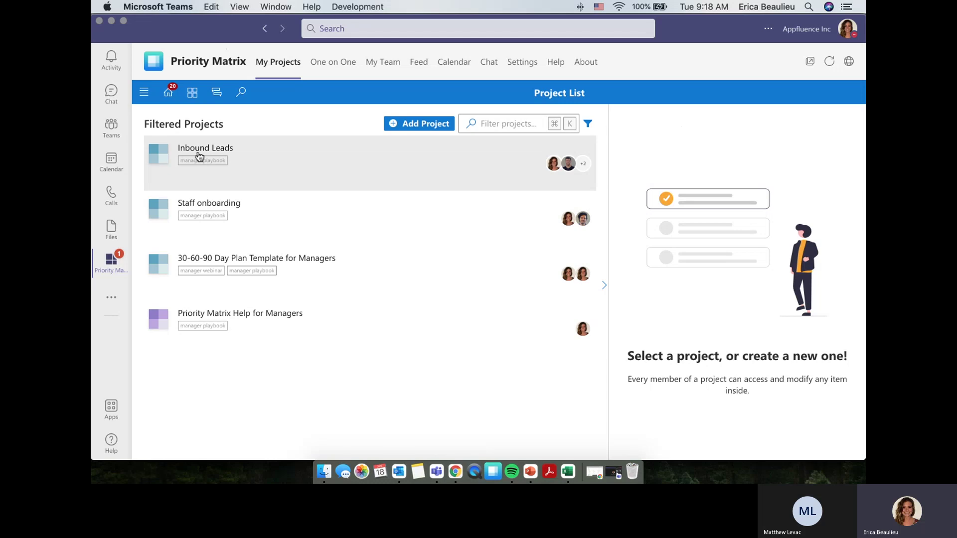
click(241, 92)
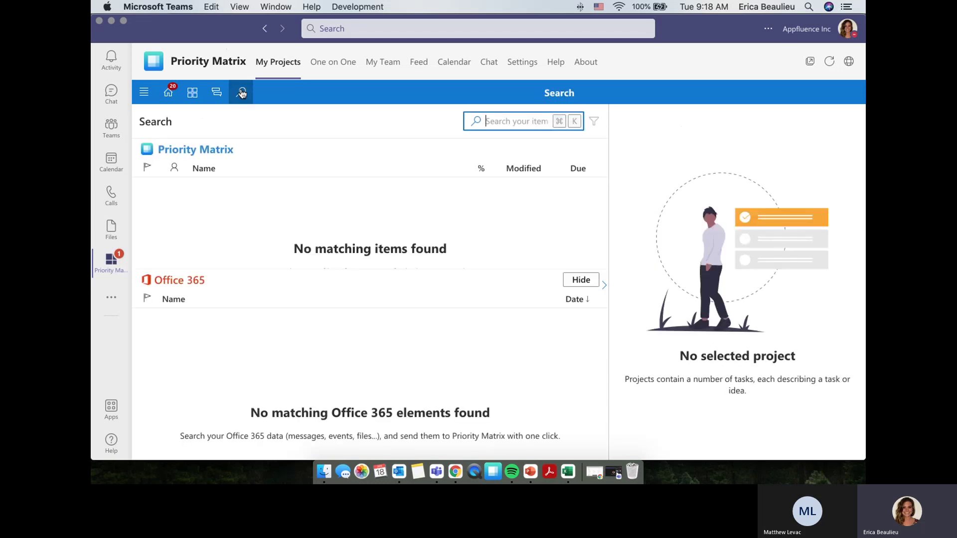
drag(313, 269, 325, 325)
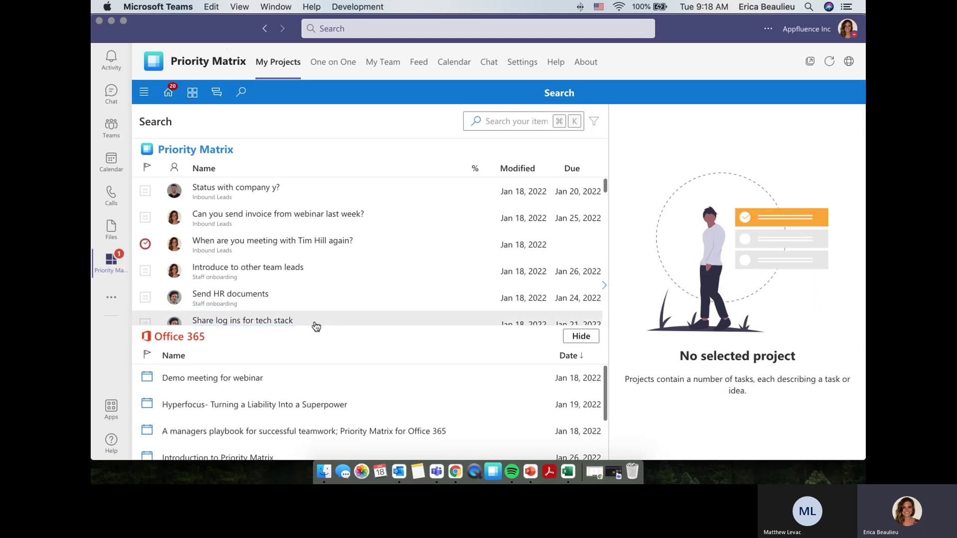
click(573, 170)
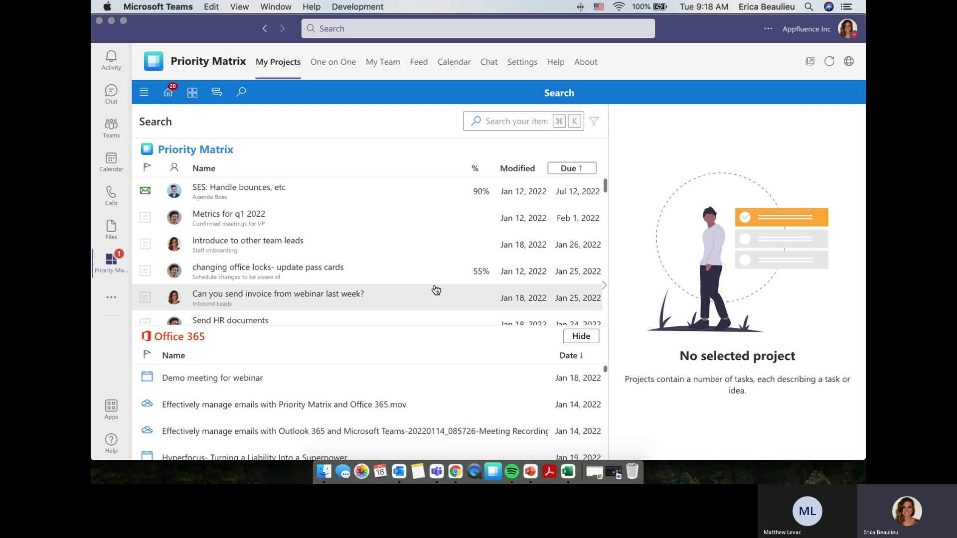
scroll(436, 289, down, 5)
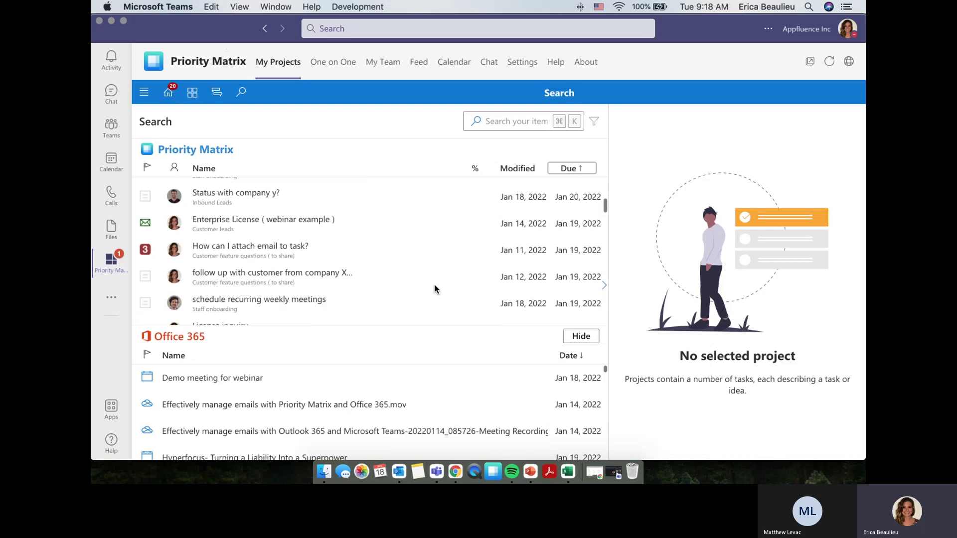
scroll(435, 289, down, 1)
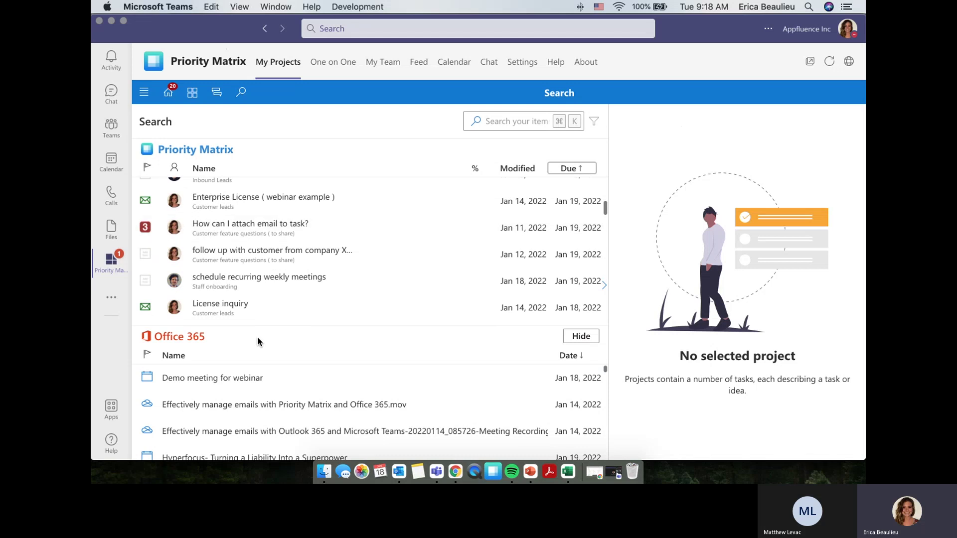
drag(257, 325, 257, 374)
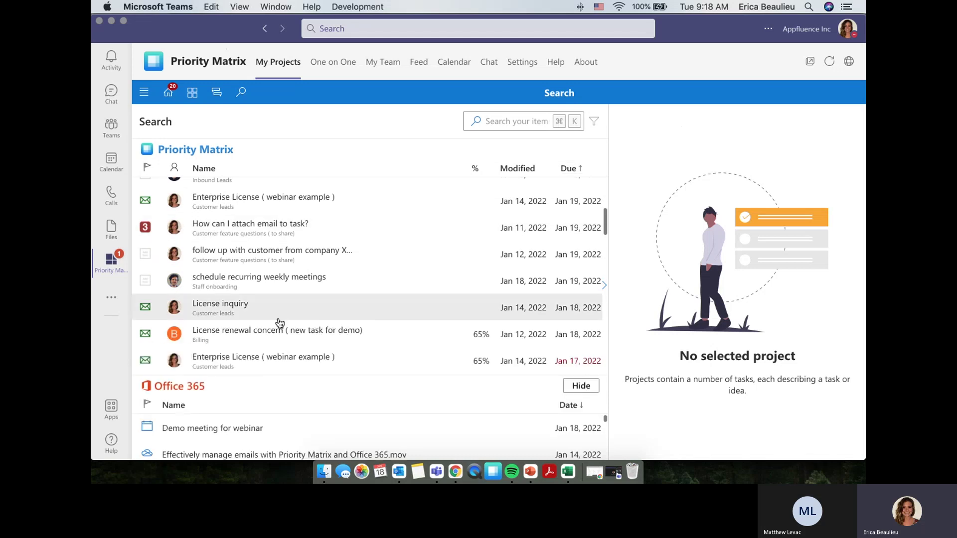
Step: Filter the items to those assigned to the demo collaborator and open the task "License renewal concern ( new task for demo)" with its chat
click(594, 122)
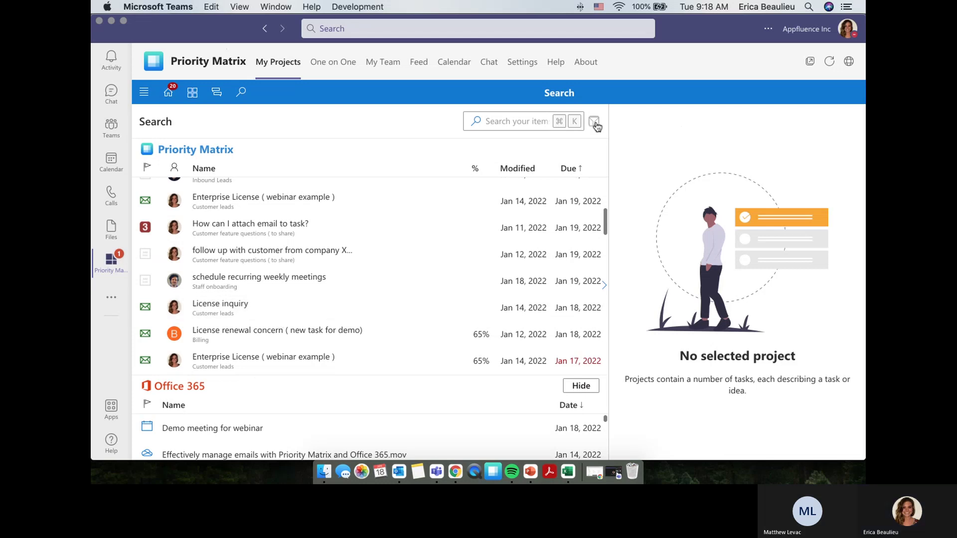
click(704, 307)
scroll(735, 312, down, 2)
scroll(734, 313, down, 10)
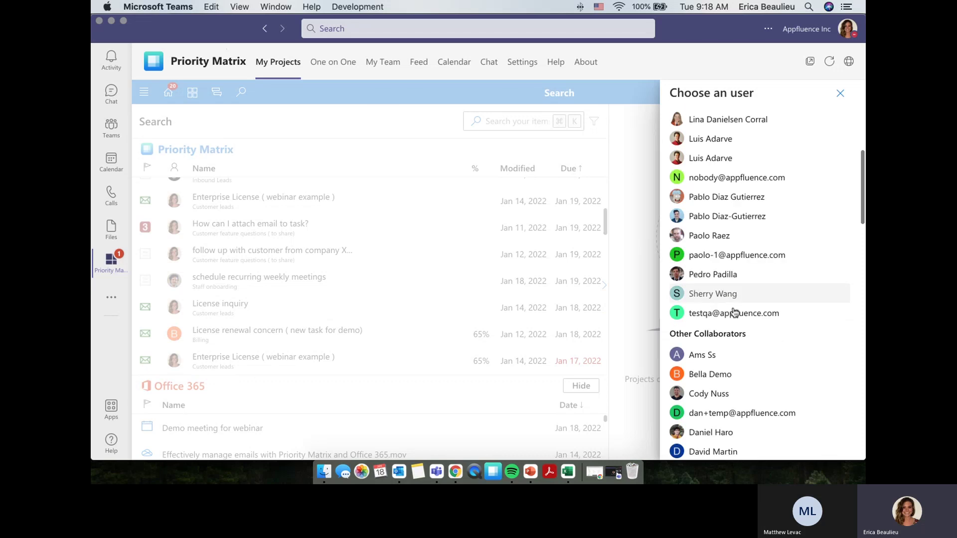
click(724, 346)
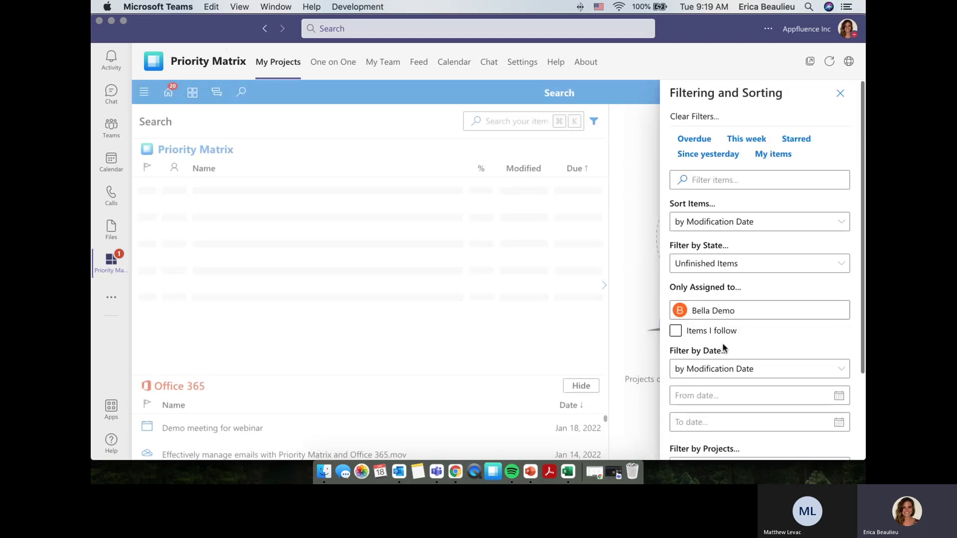
click(841, 95)
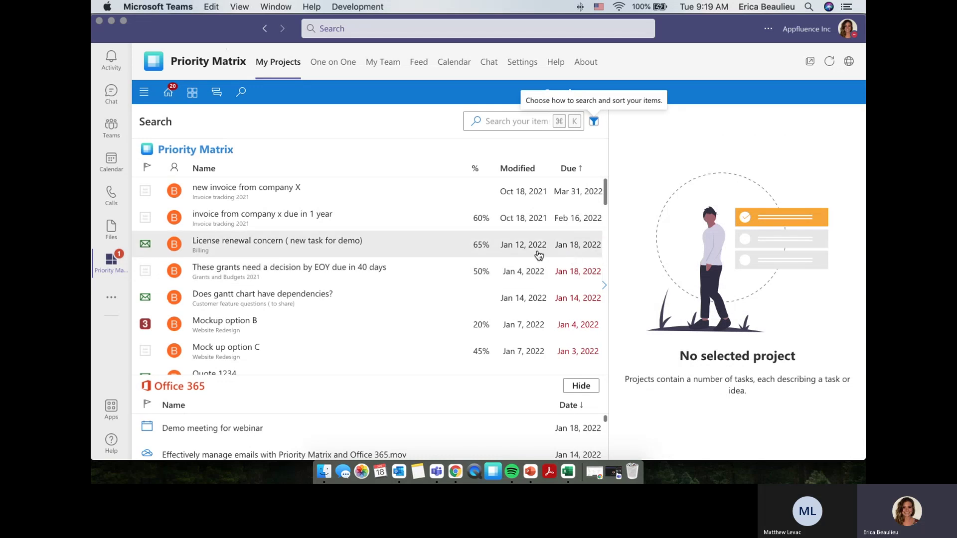
click(471, 244)
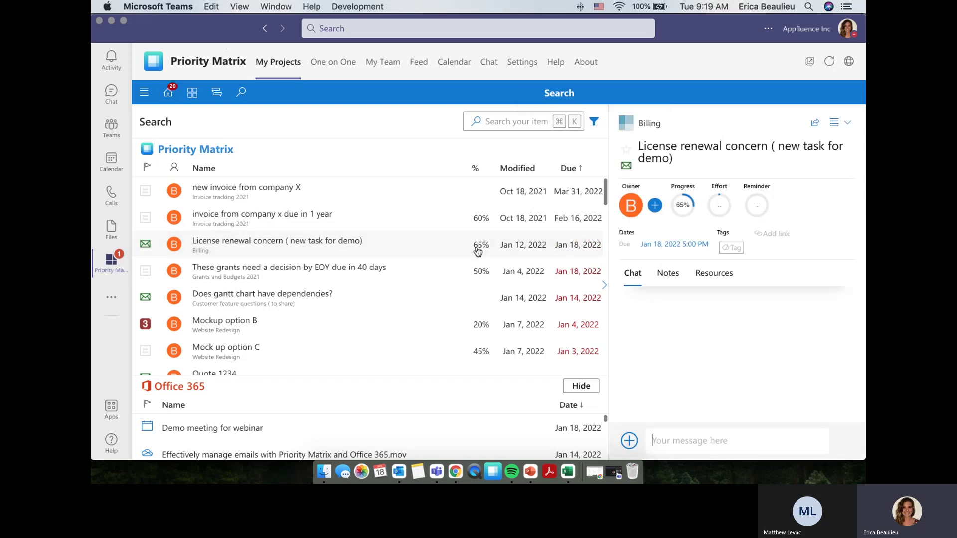
click(701, 442)
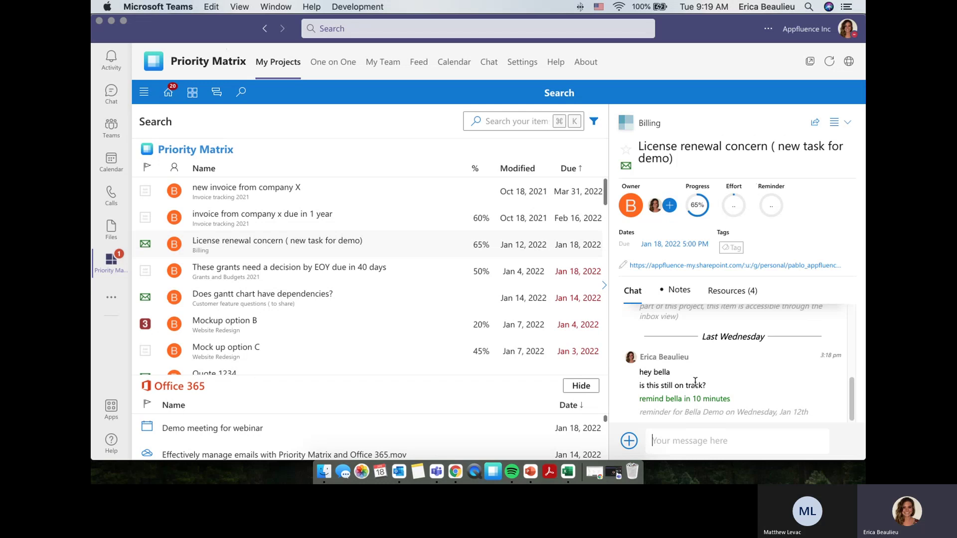
Step: Clear the assignee filter from the item search and enlarge the Office 365 results list
click(593, 121)
click(696, 118)
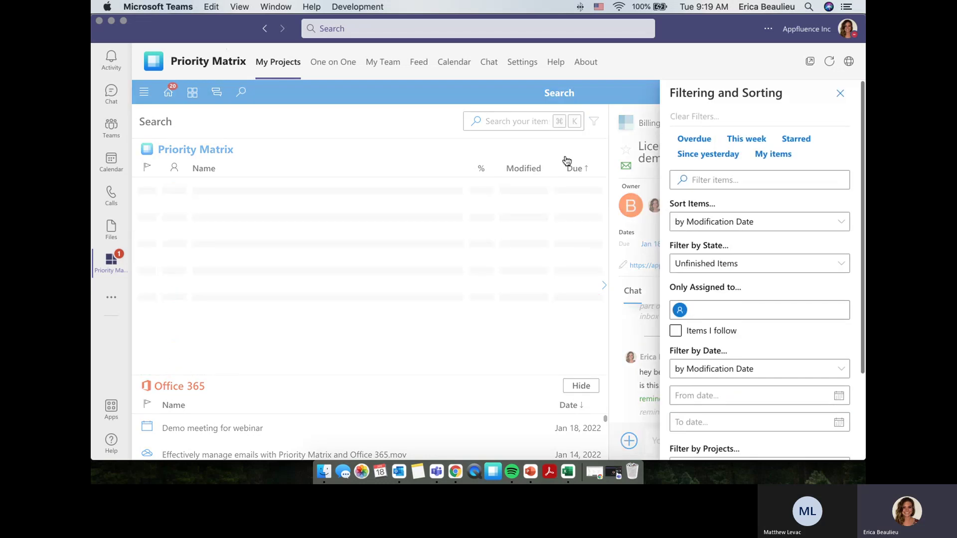
click(840, 93)
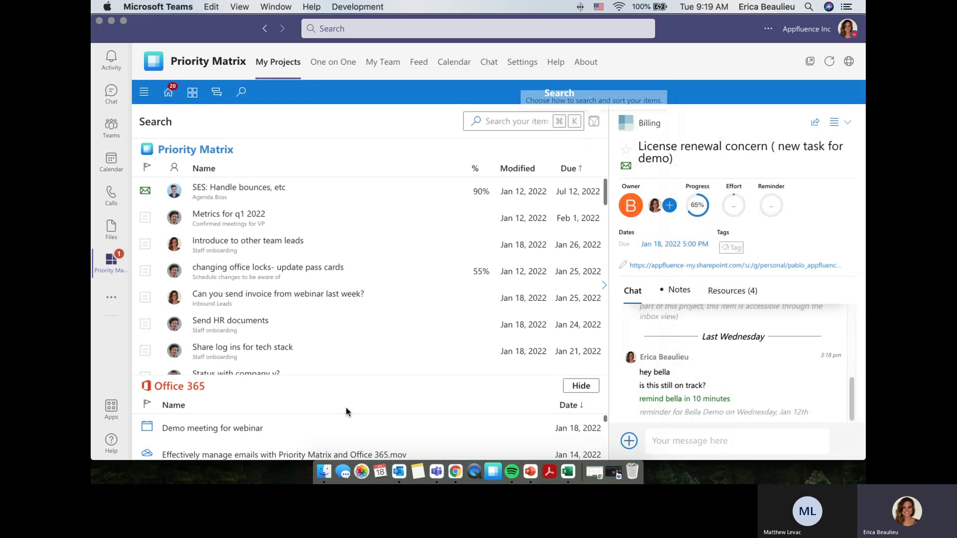
drag(352, 375, 358, 315)
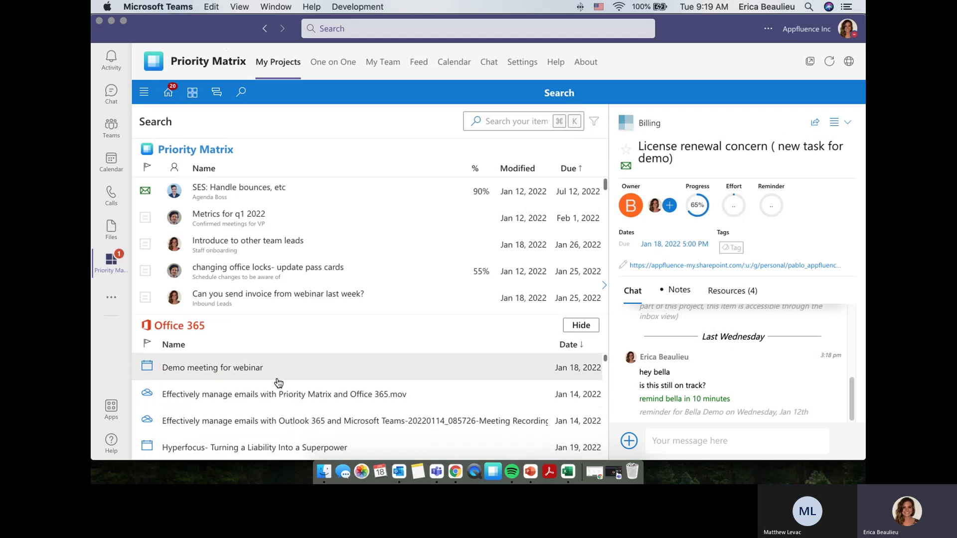
Step: Search all items for "webinar", enlarge the Office 365 results, and look through both result lists
click(524, 119)
text(webinar)
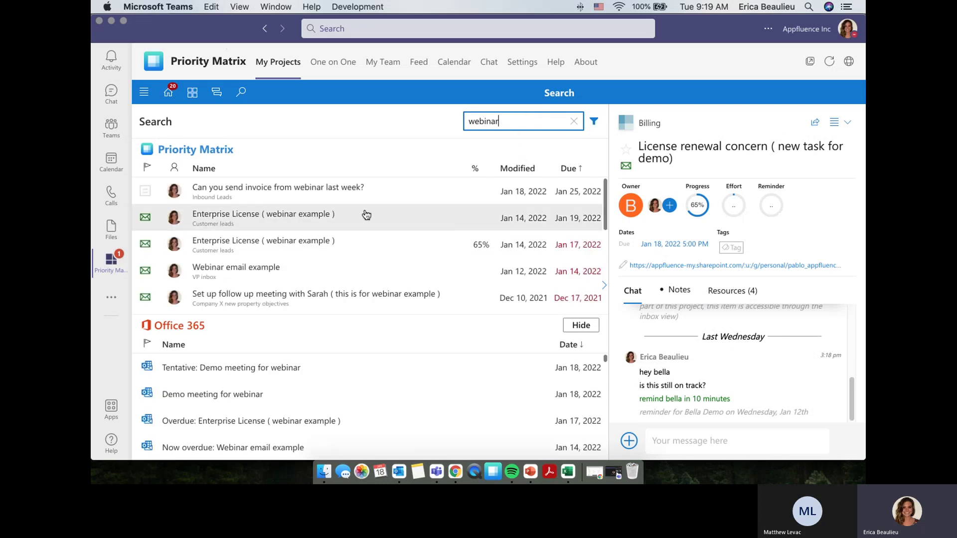
scroll(364, 218, down, 5)
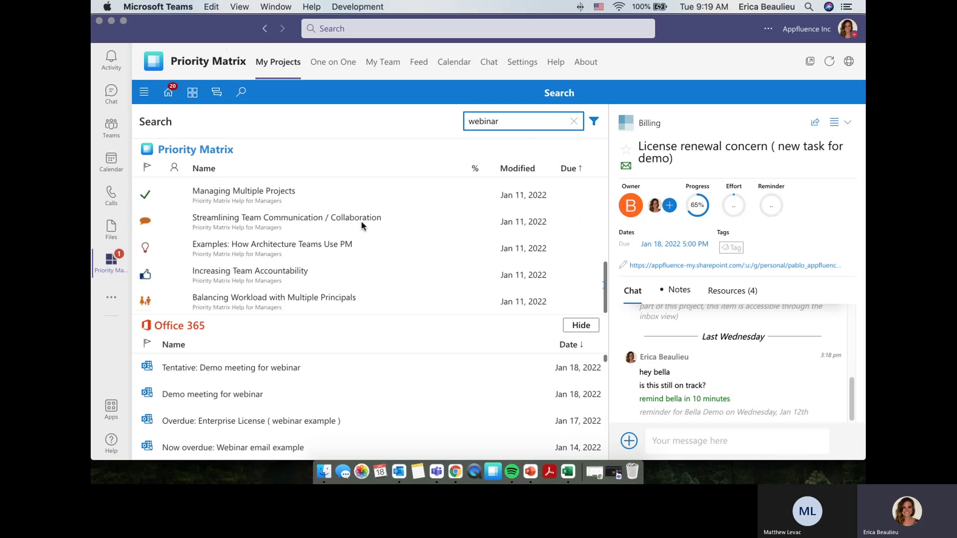
drag(324, 314, 325, 229)
scroll(279, 339, down, 5)
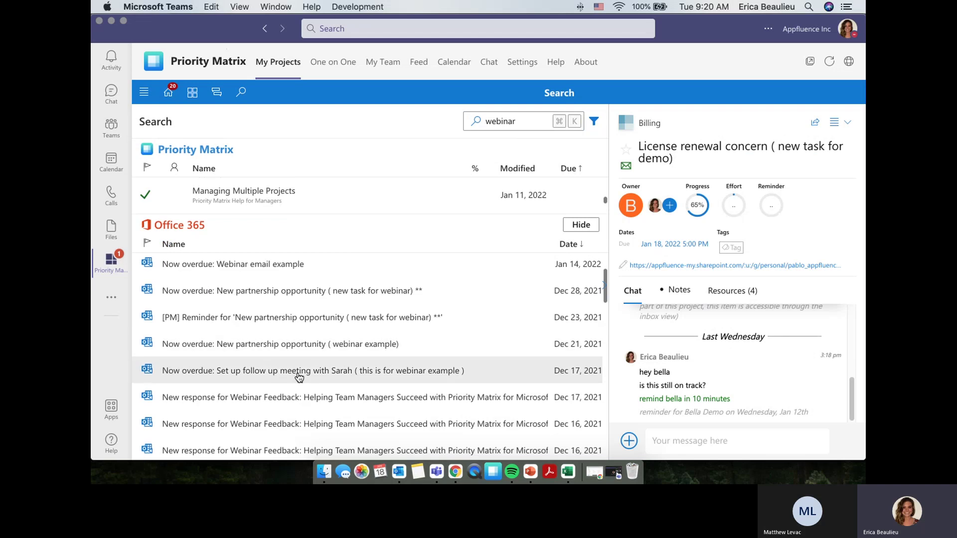
scroll(299, 349, up, 6)
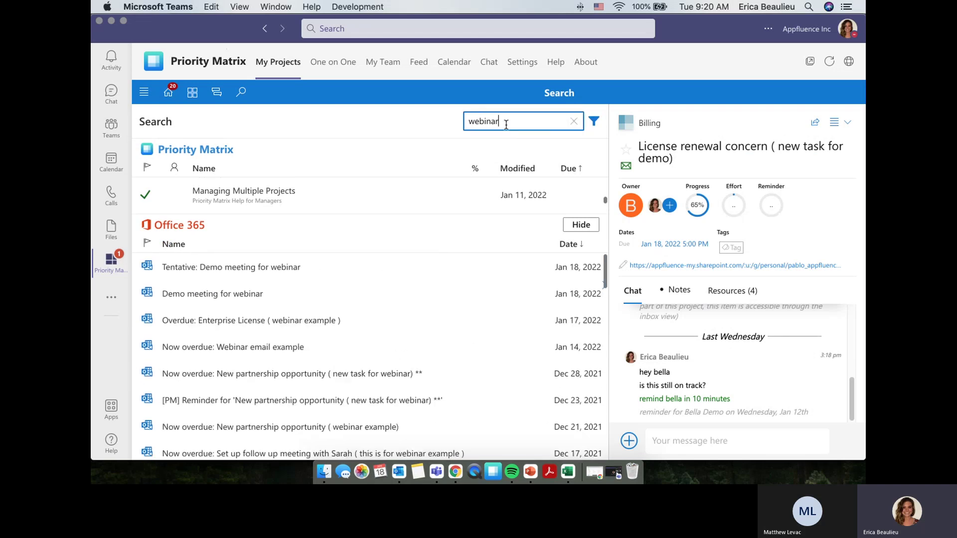
Step: Clear the item search and its filters, and return to the project list
click(574, 121)
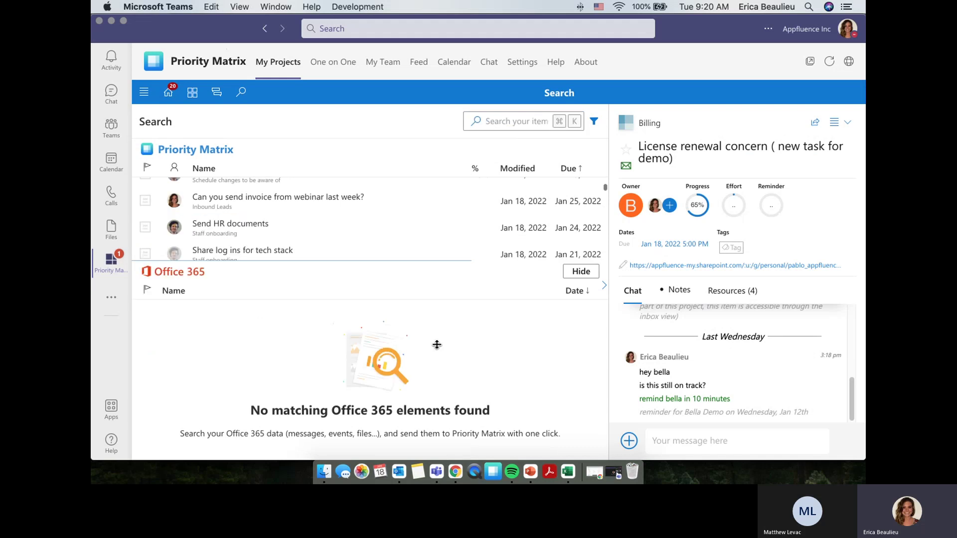
click(594, 121)
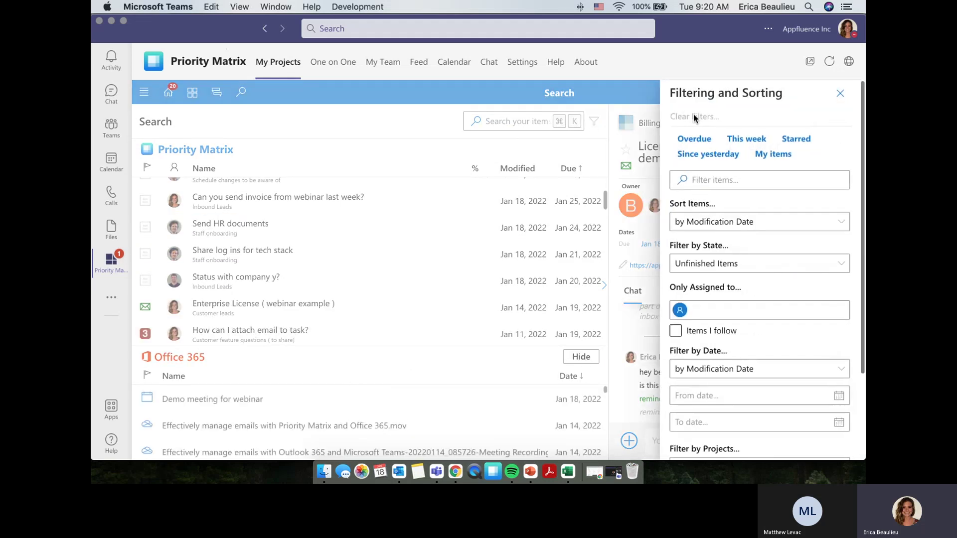
click(840, 94)
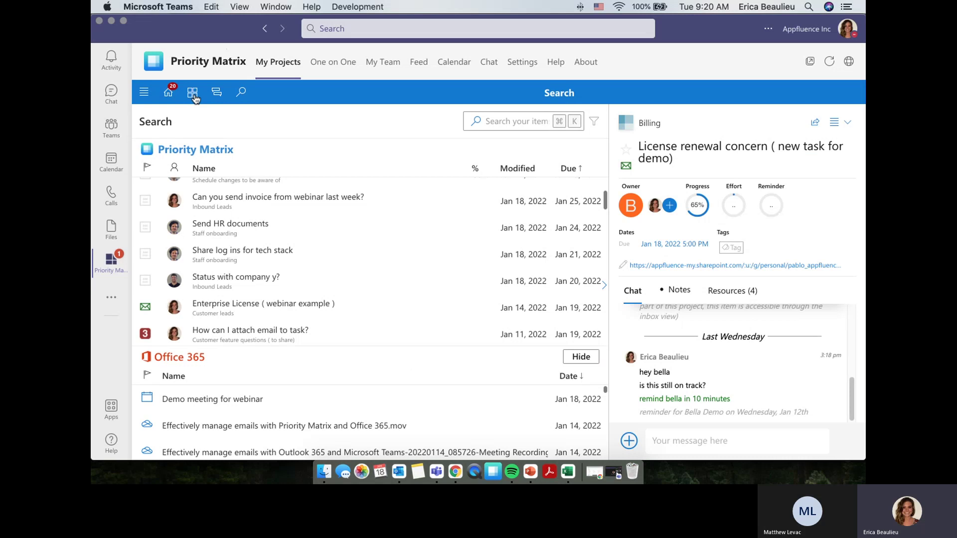
click(193, 96)
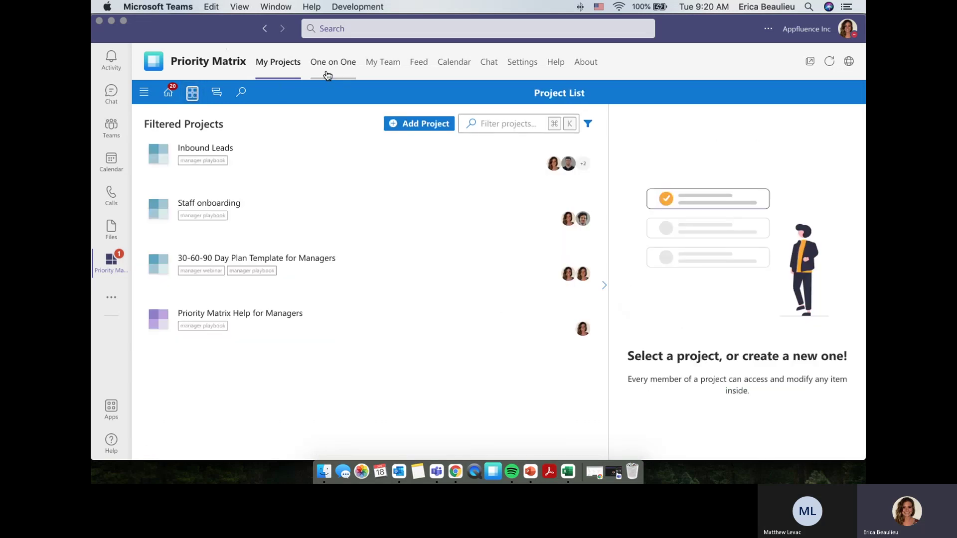
Step: Open "Demo meeting for webinar" in the January 18 calendar and show its Agenda by Priority Matrix
click(112, 159)
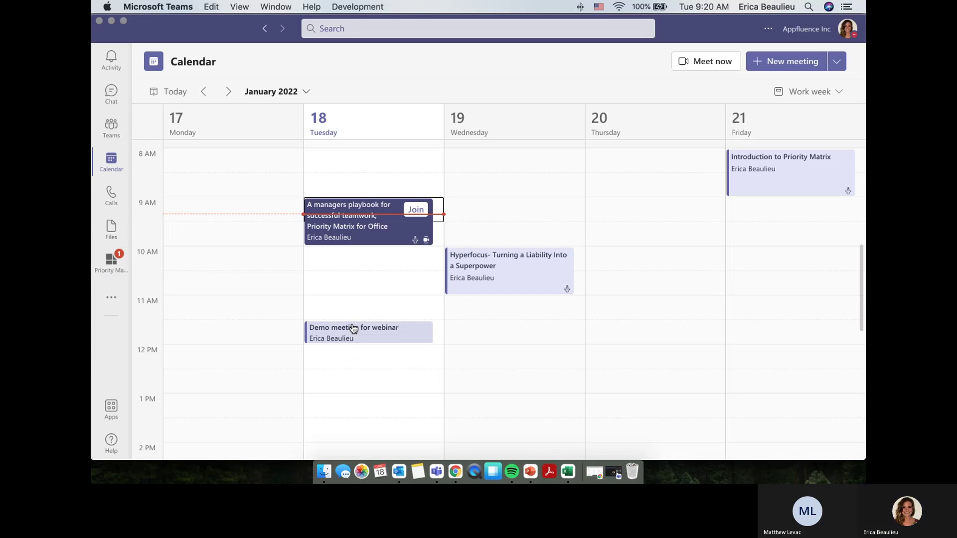
click(353, 328)
click(560, 315)
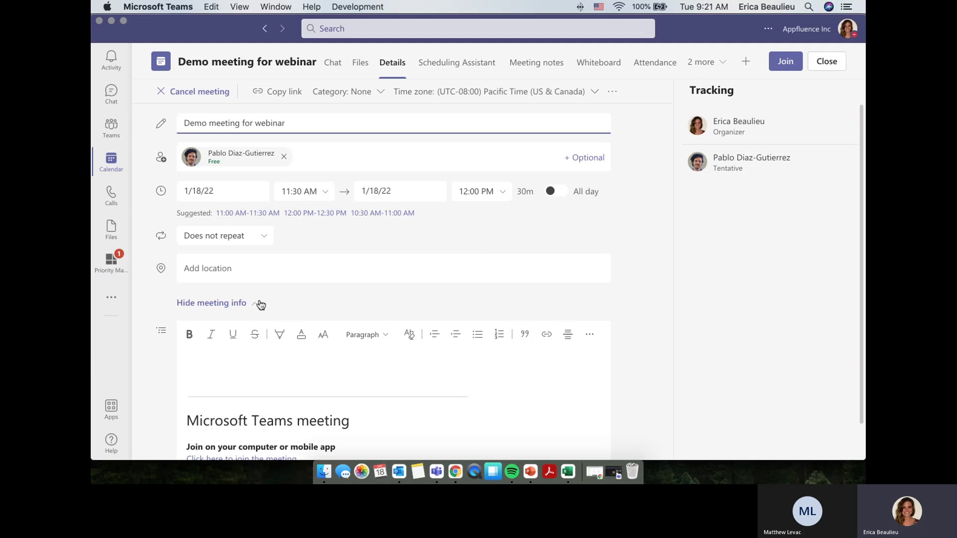
click(700, 62)
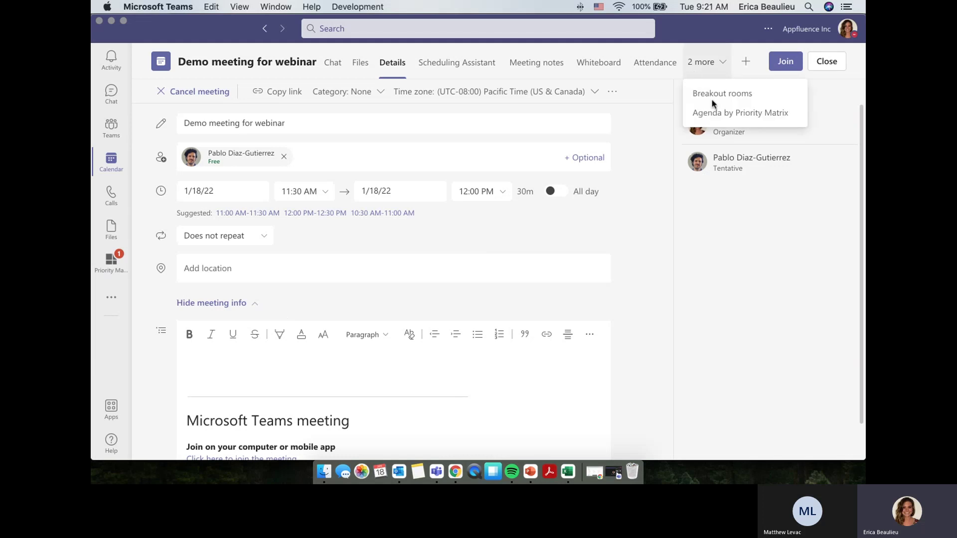
click(735, 113)
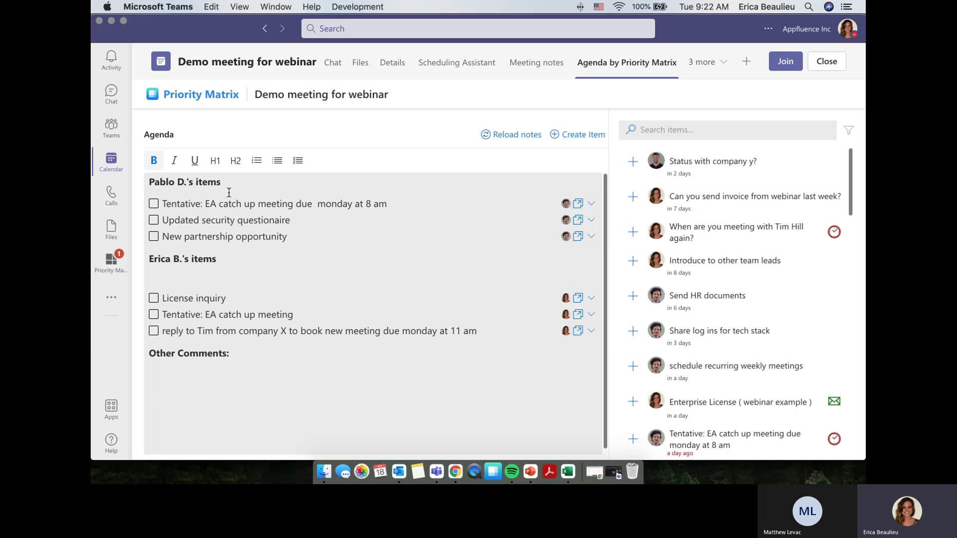
Step: Remove the blank line below the second attendee's items heading in the agenda
drag(232, 182, 156, 182)
click(202, 271)
key(BackSpace)
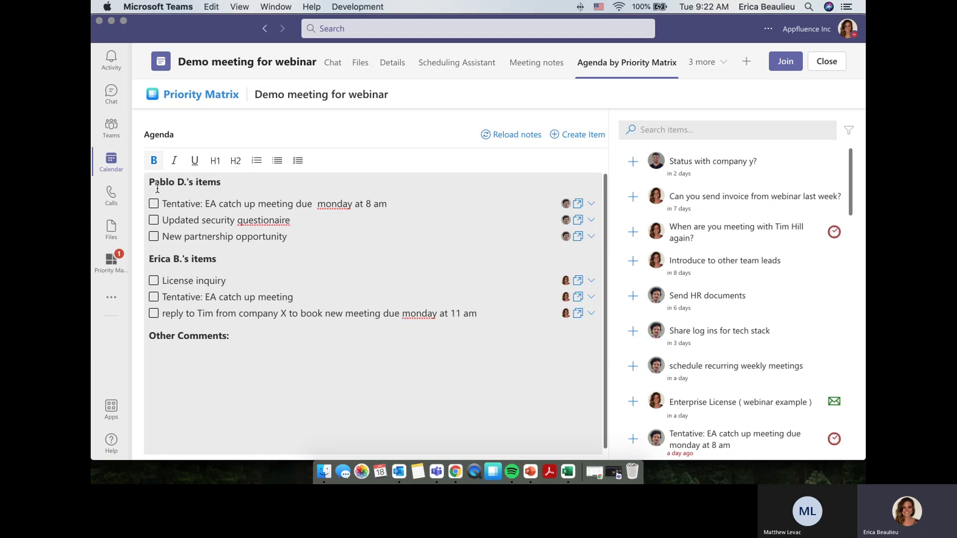
Step: Delete "Updated security questionaire" and "New partnership opportunity" from the first attendee's agenda items
click(182, 212)
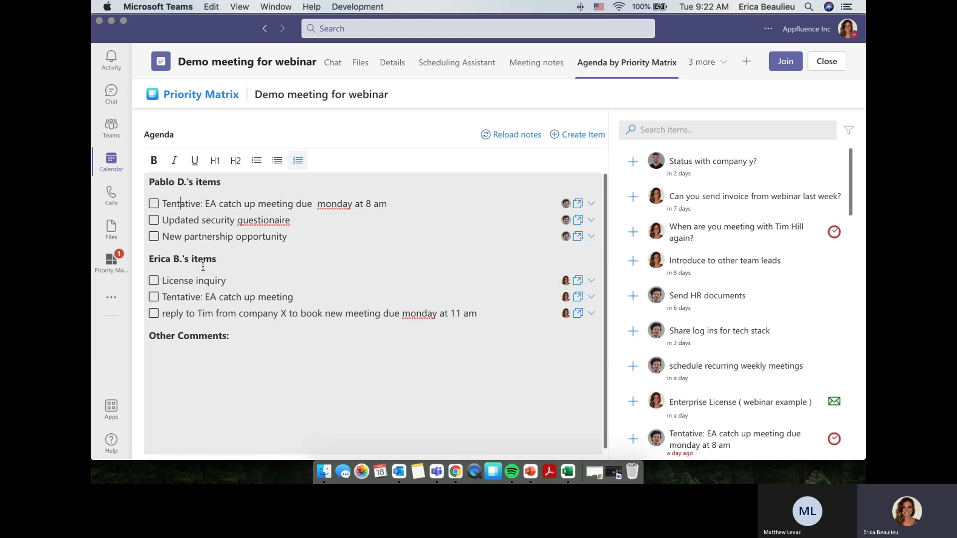
click(210, 297)
click(318, 240)
drag(319, 240, 140, 209)
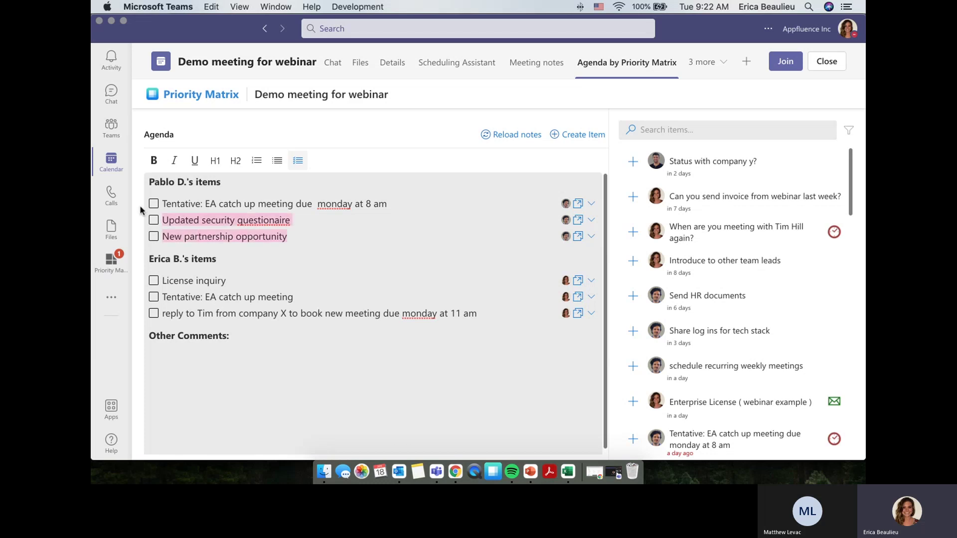
key(BackSpace)
Step: Add the existing items "Share log ins for tech stack" and "Send HR documents" to the meeting agenda
scroll(631, 214, down, 3)
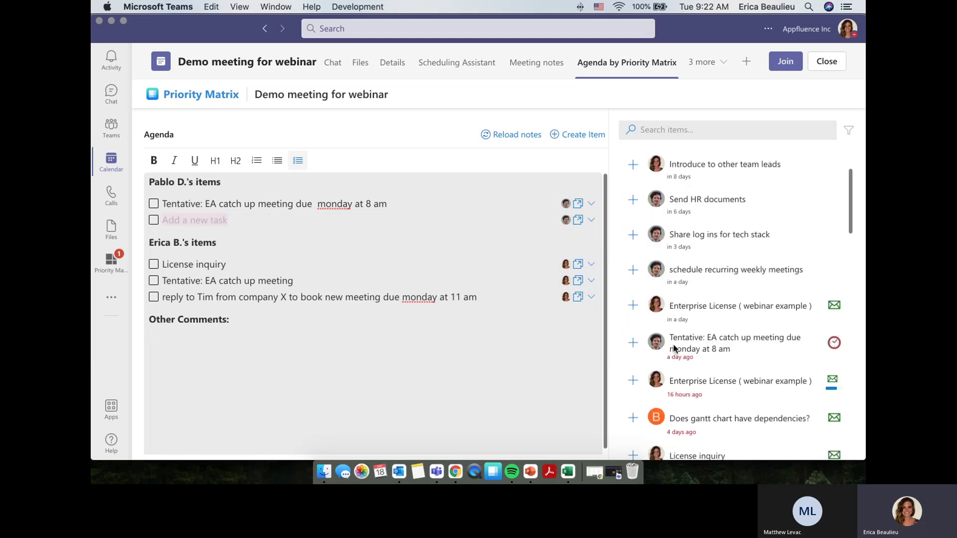
click(633, 236)
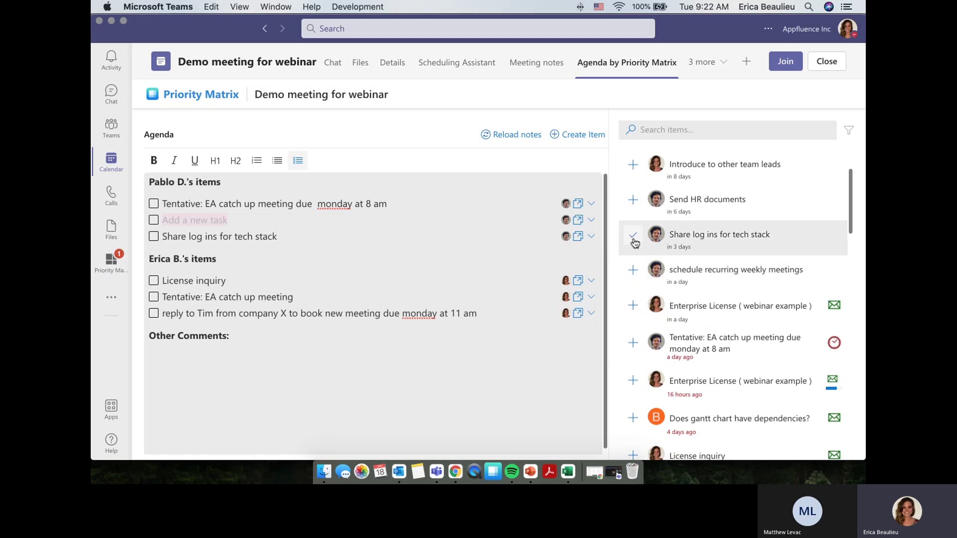
click(633, 200)
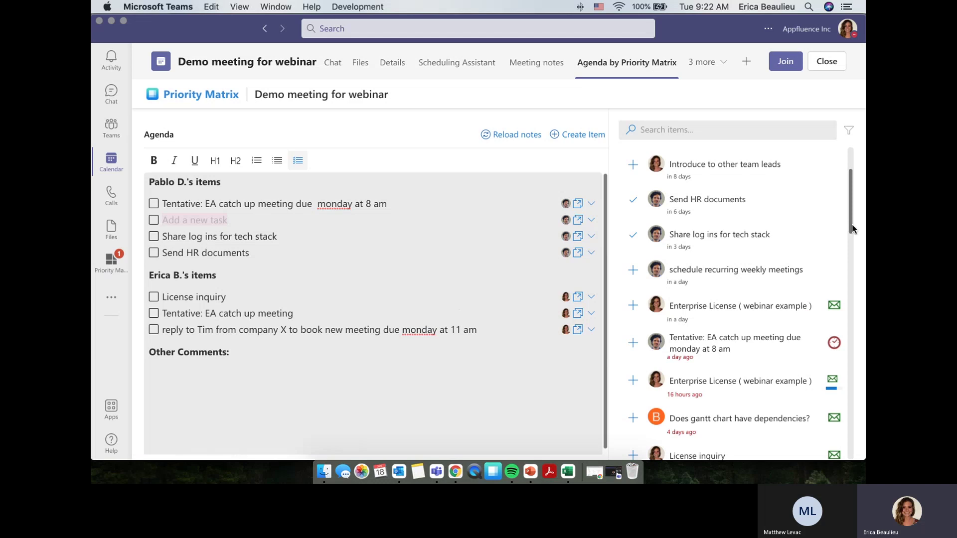
Step: Search the items available for the agenda for "license" and clear the search
scroll(853, 259, down, 5)
click(709, 129)
text(license)
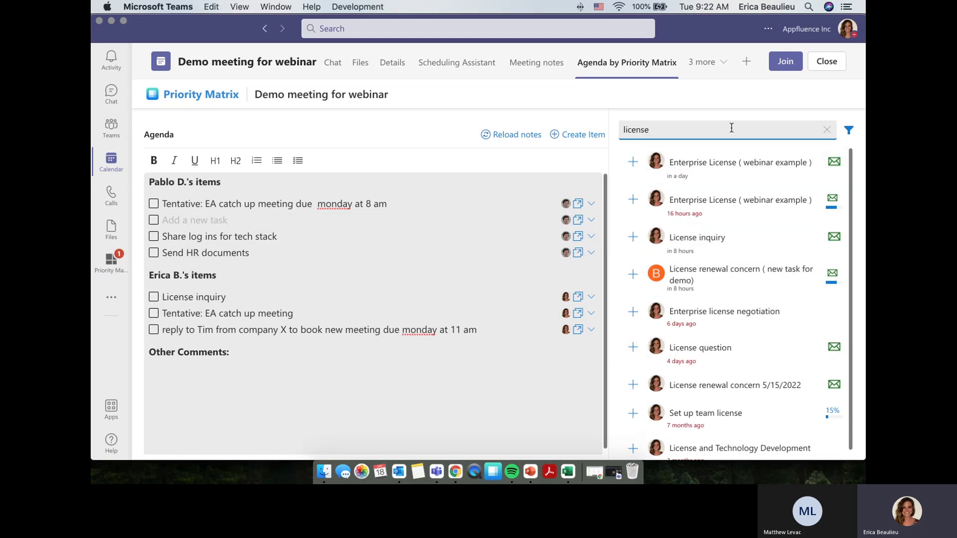
drag(655, 130, 617, 132)
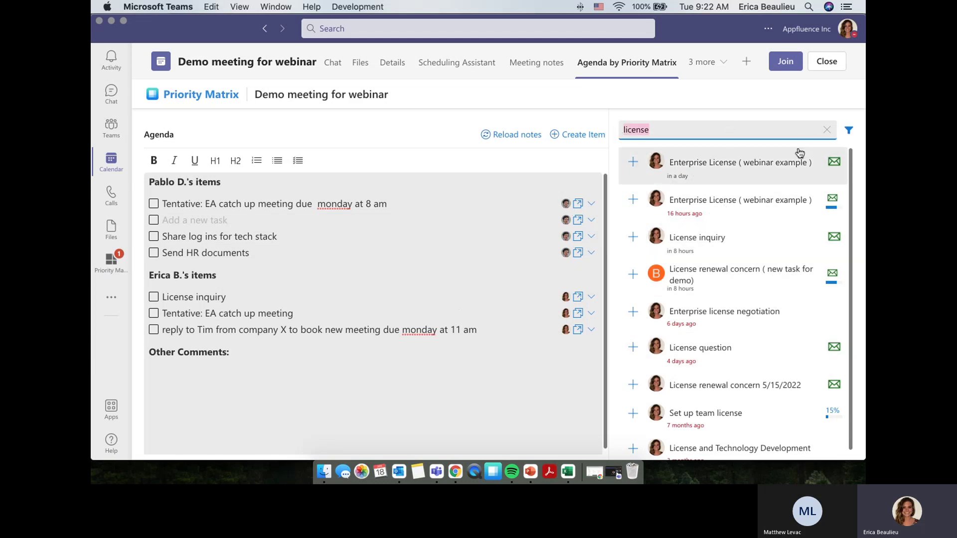
click(826, 130)
click(203, 220)
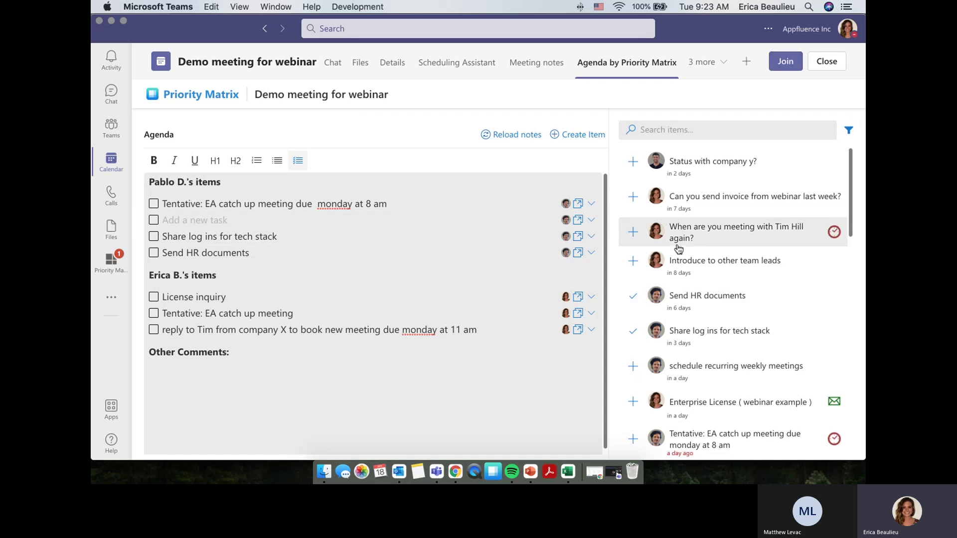
click(231, 221)
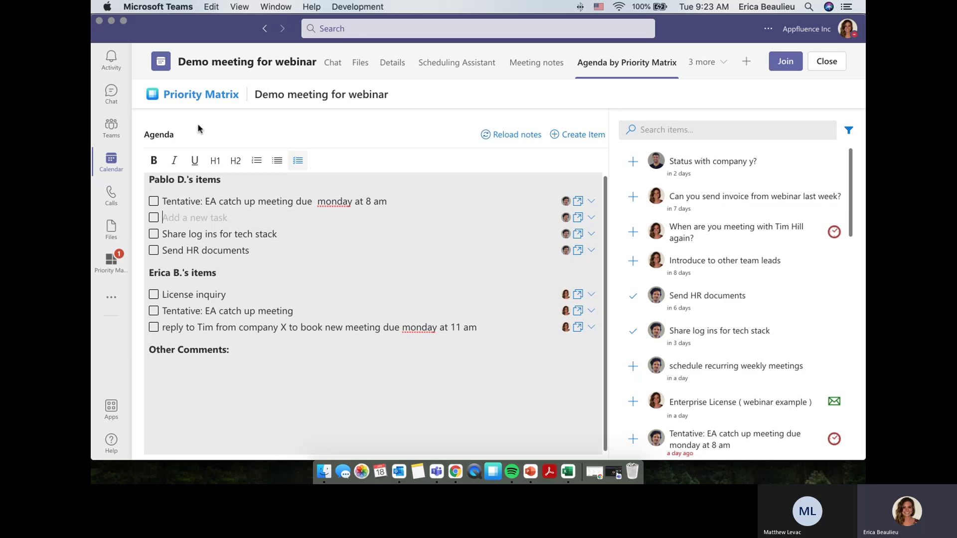
click(266, 371)
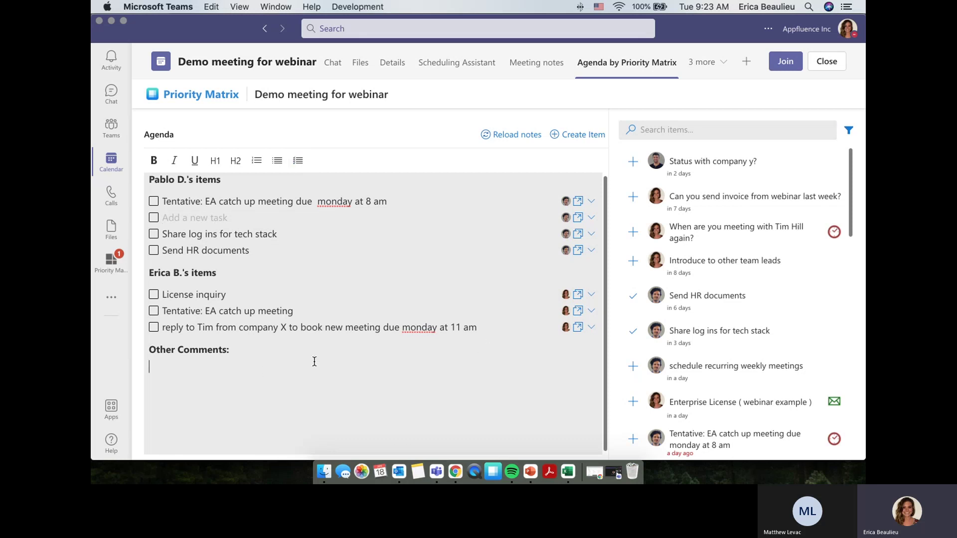
Step: Start a new agenda item titled as a follow-up with a contact due friday at 7 am, and choose a collaborator as its owner
click(576, 134)
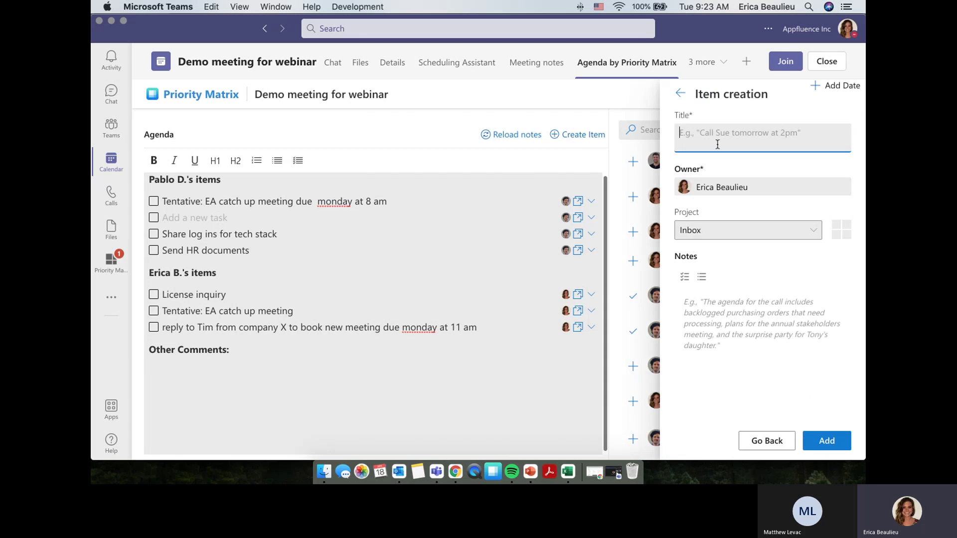
text(follow up with Sam due friday at 7 am)
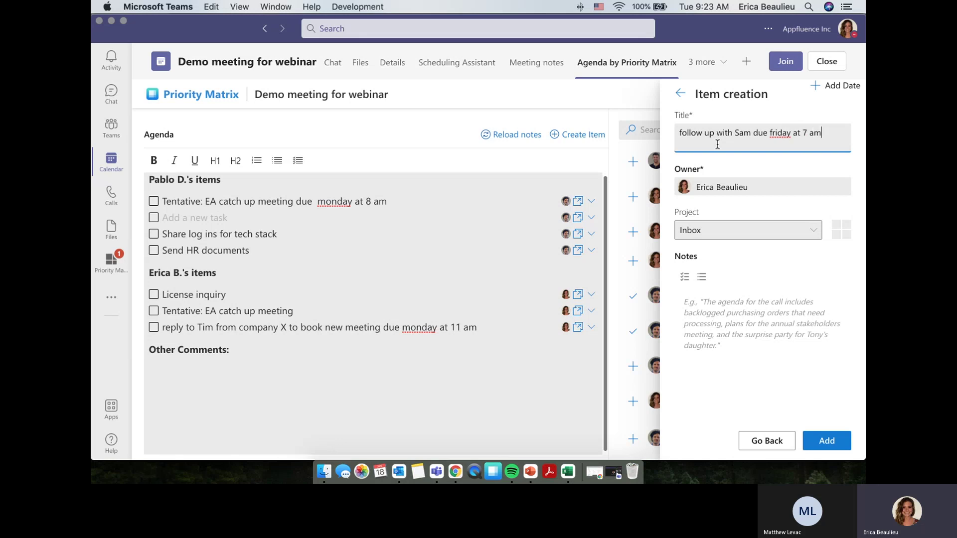
click(717, 188)
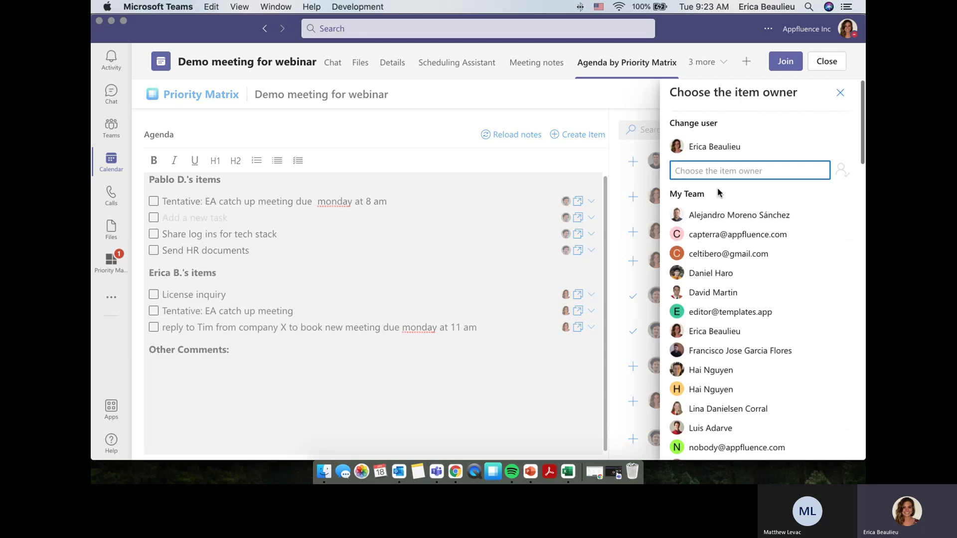
scroll(730, 305, down, 5)
scroll(733, 306, down, 3)
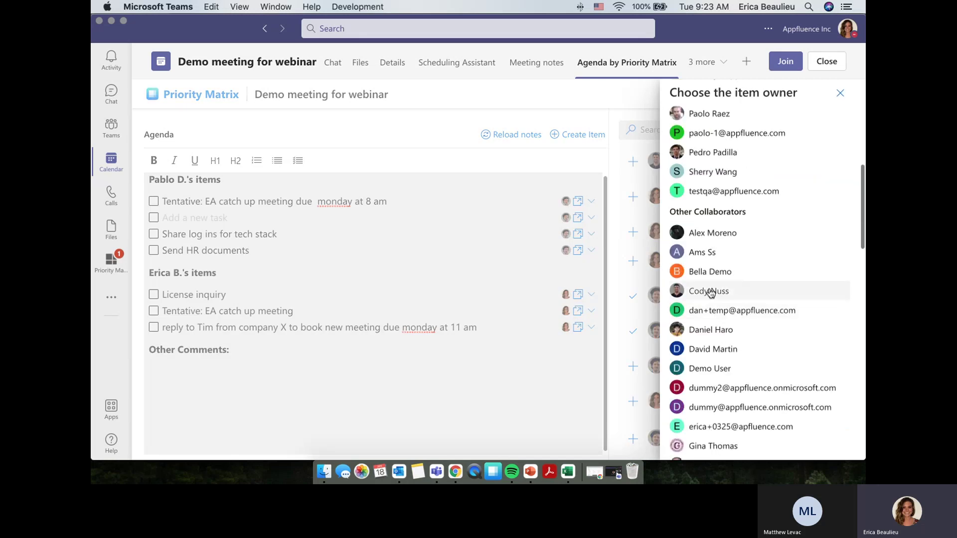
click(711, 293)
Step: Assign the new item to the Billing project with the note "item notes ...." and add it, accepting an owner outside the project
click(720, 236)
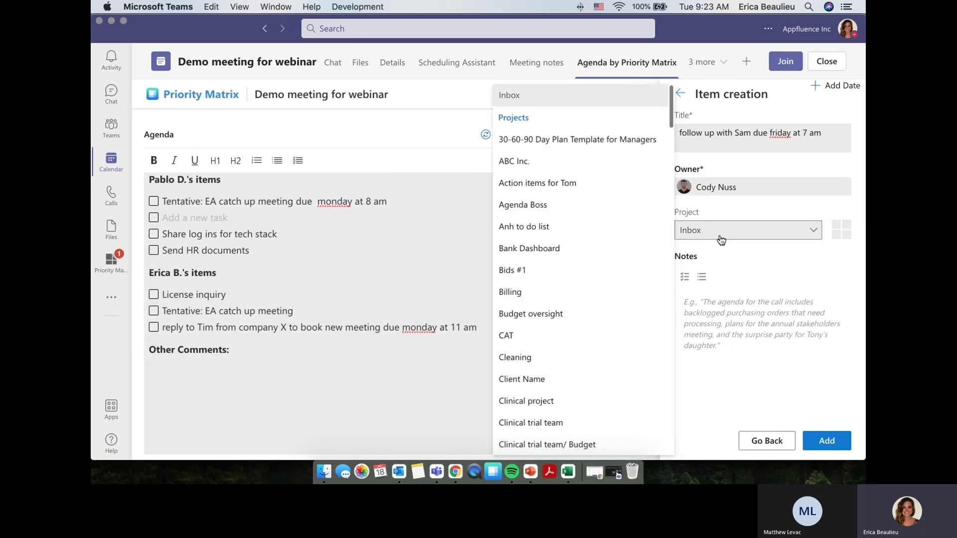
click(544, 295)
click(738, 313)
text(item notes .....)
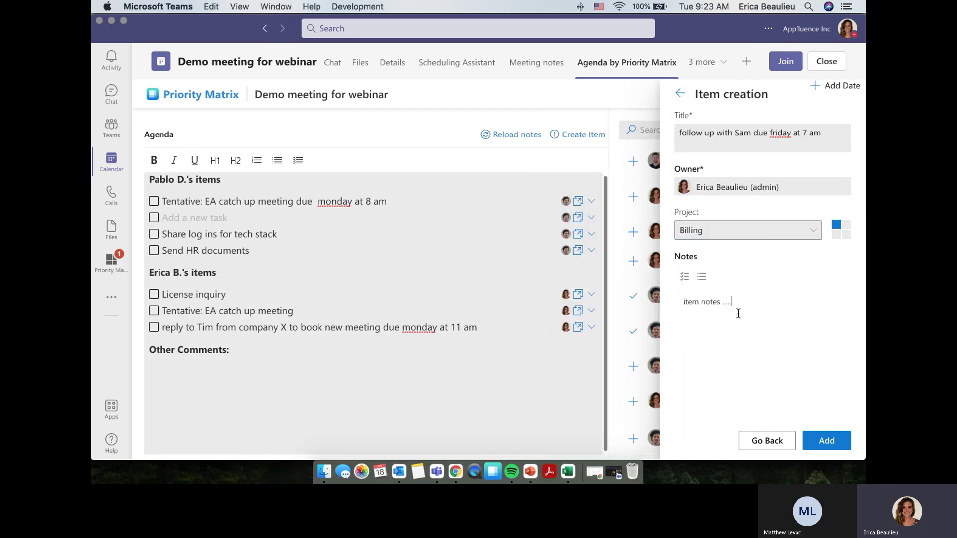
click(842, 449)
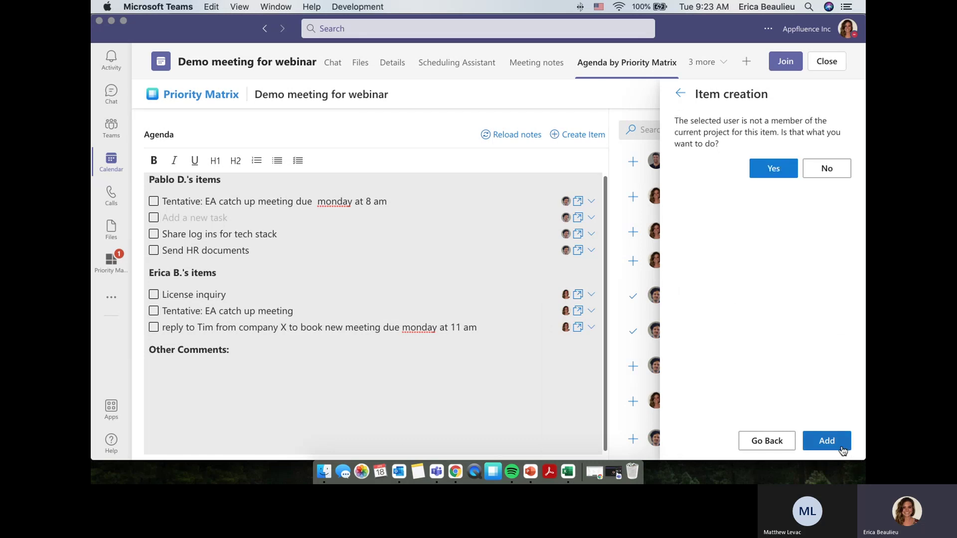
click(781, 171)
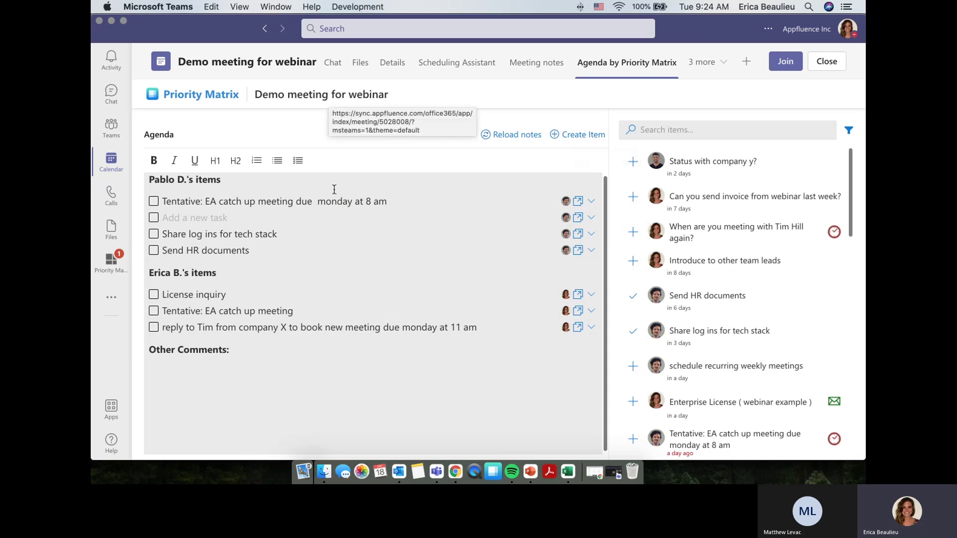
Step: Close the meeting details and open the One on One view in Priority Matrix
click(272, 221)
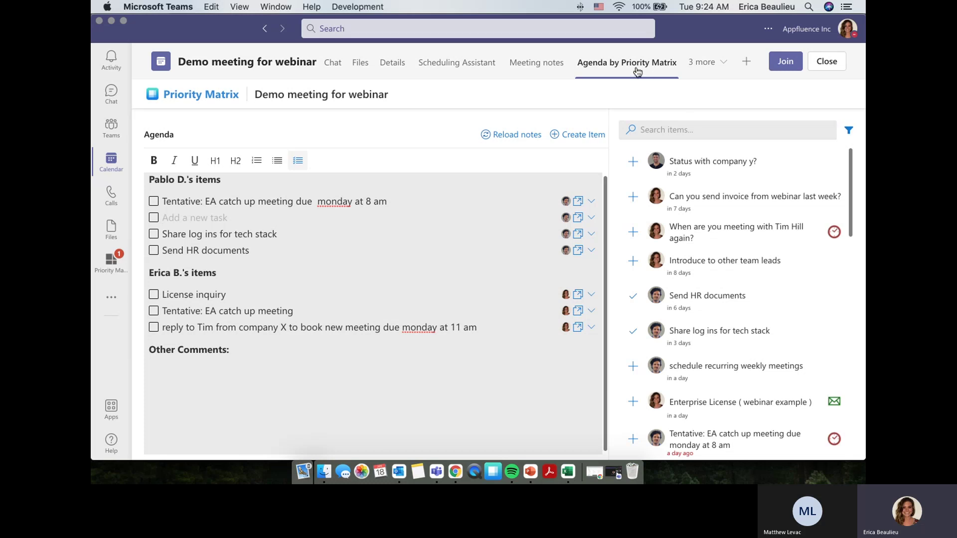
click(825, 61)
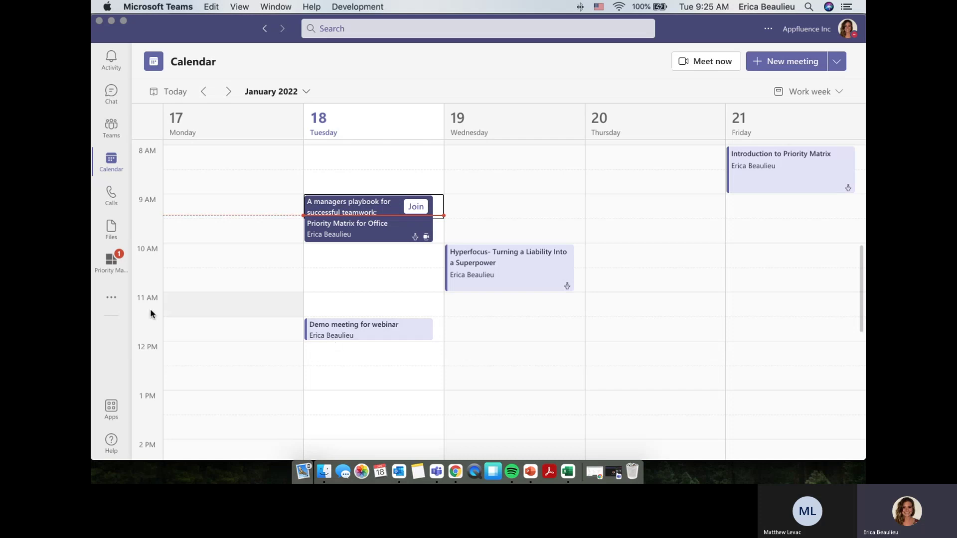
click(113, 269)
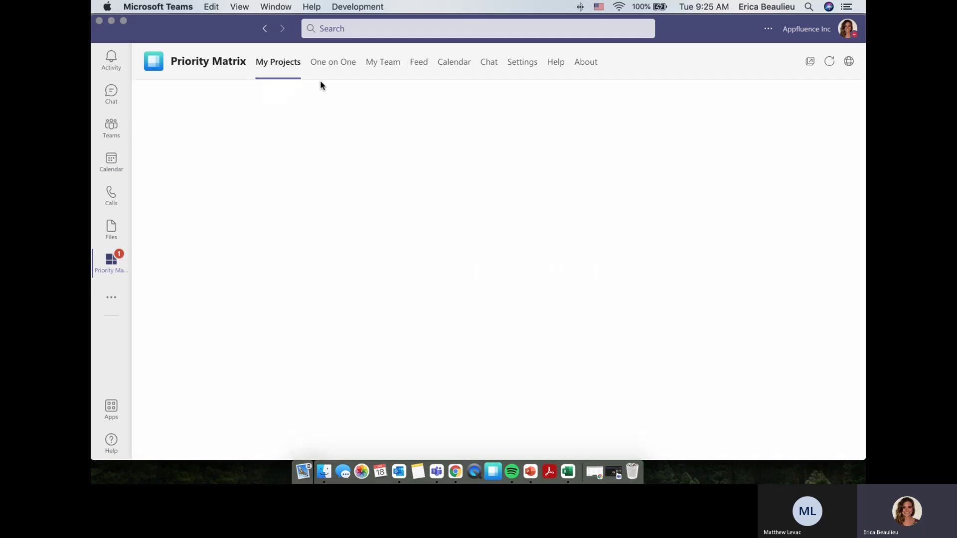
click(344, 65)
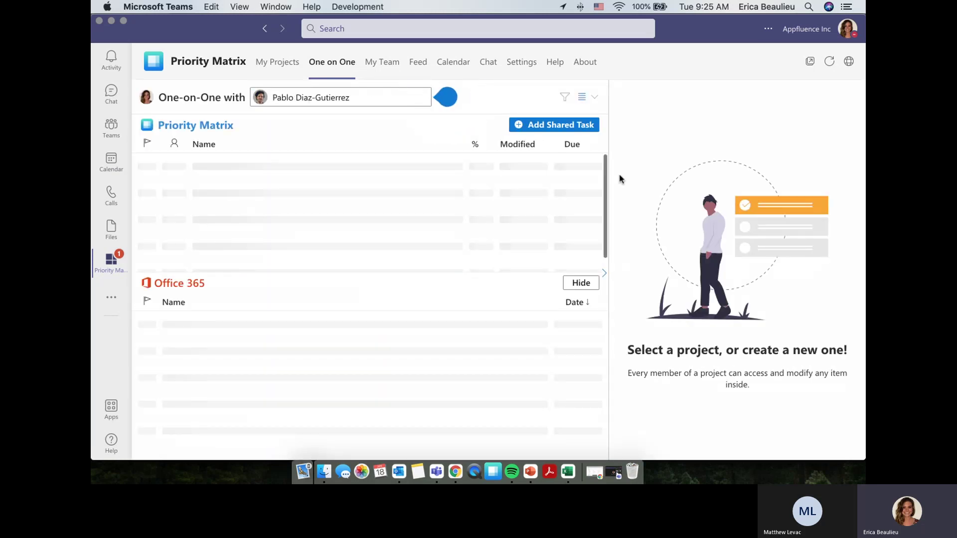
Step: Sort the shared tasks by due date with the latest first, and enlarge the Priority Matrix task list
click(572, 145)
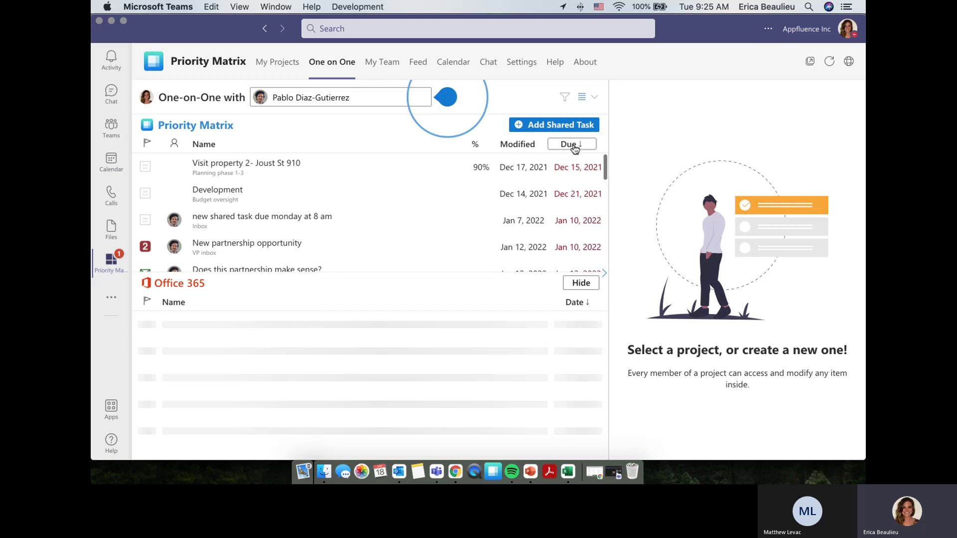
click(573, 146)
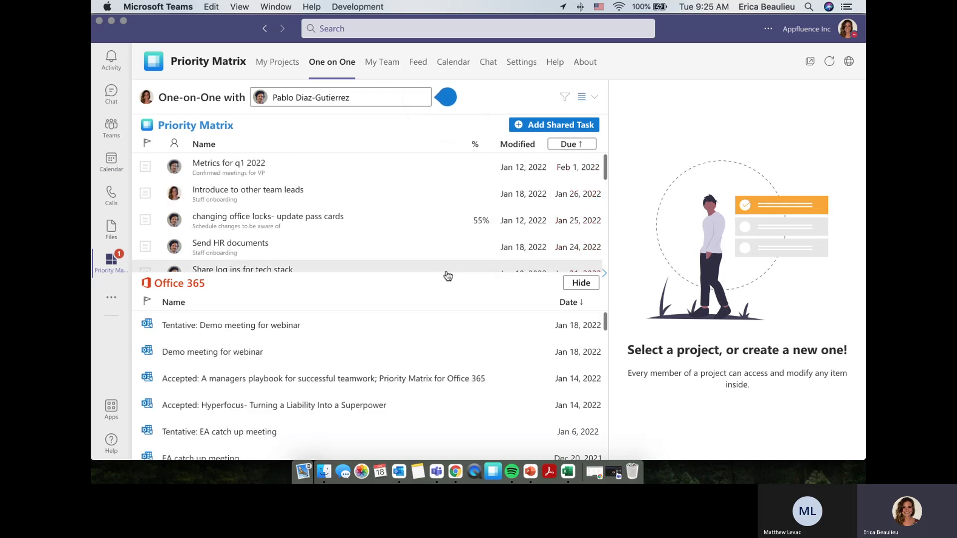
drag(444, 273, 443, 357)
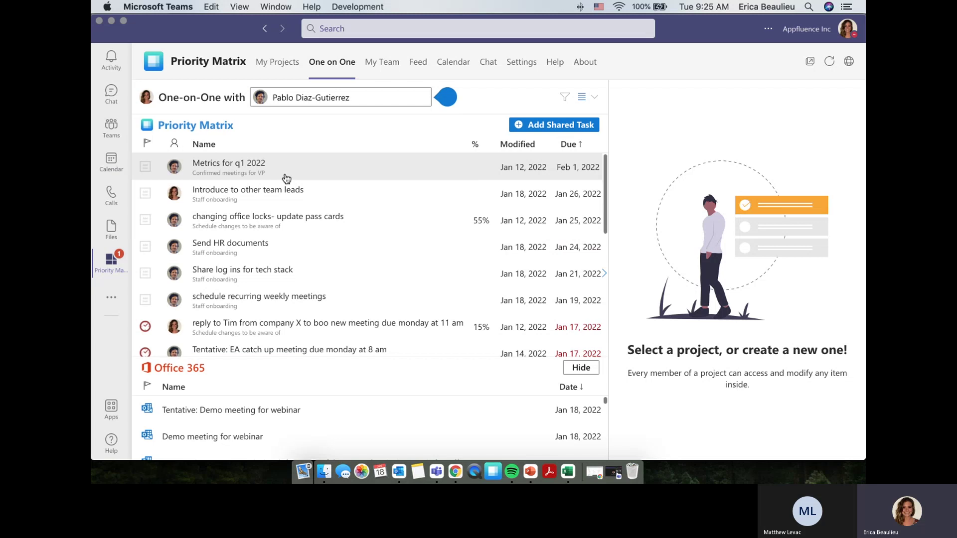
Step: Examine the "Metrics for q1 2022" task and the shared task list, and view the form for adding a shared task
click(354, 179)
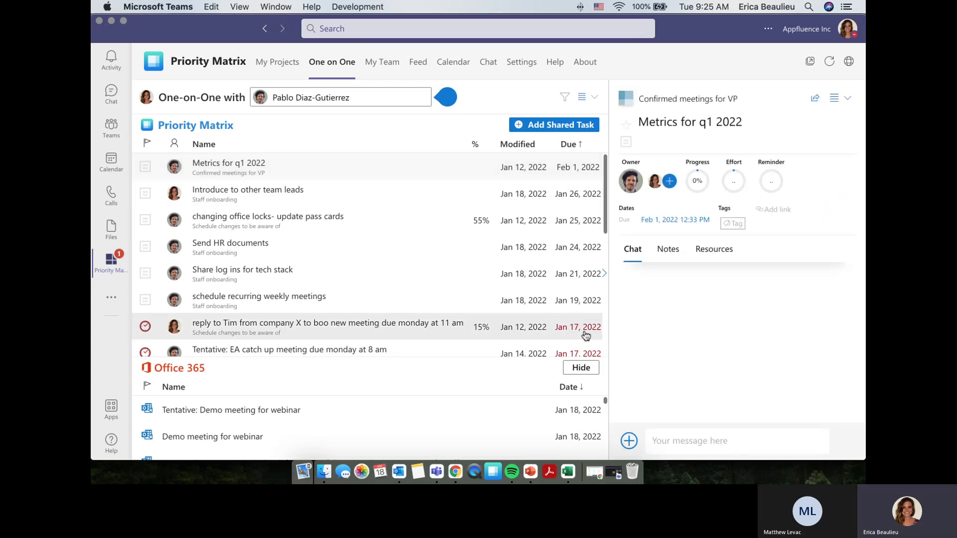
scroll(578, 319, down, 1)
scroll(578, 319, down, 1)
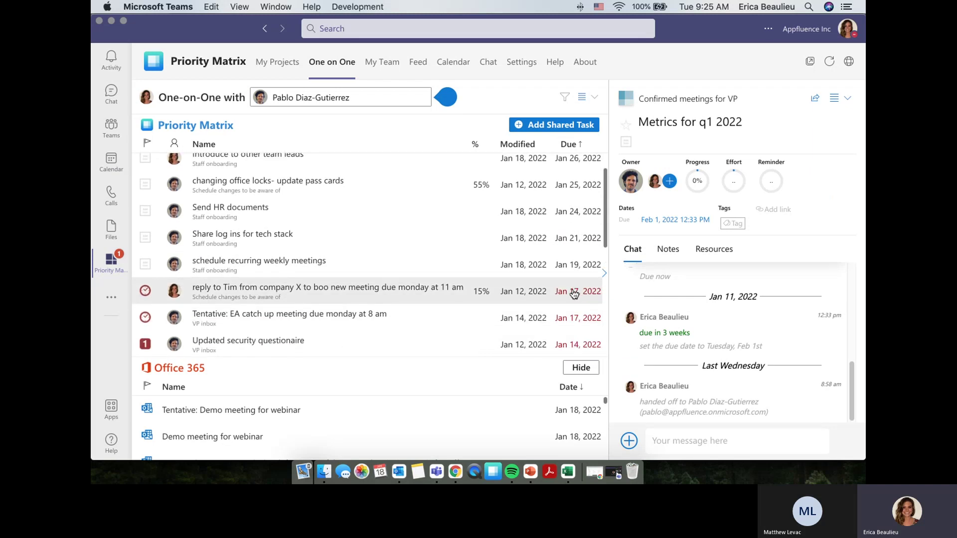
scroll(574, 294, up, 2)
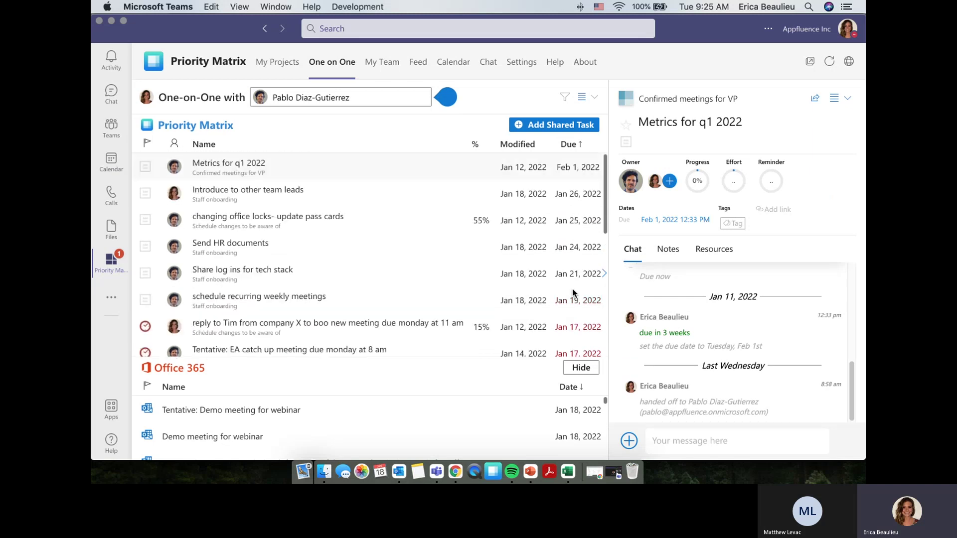
click(522, 128)
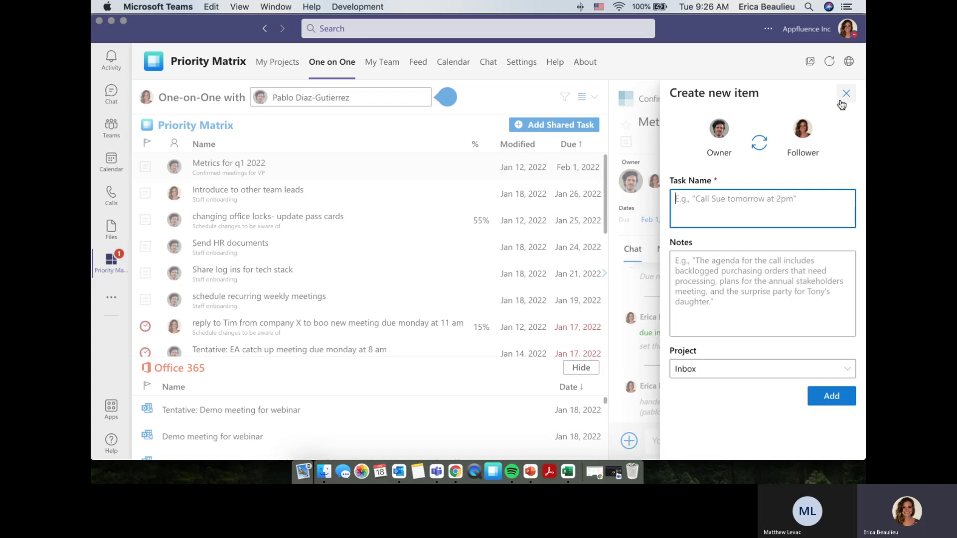
click(846, 94)
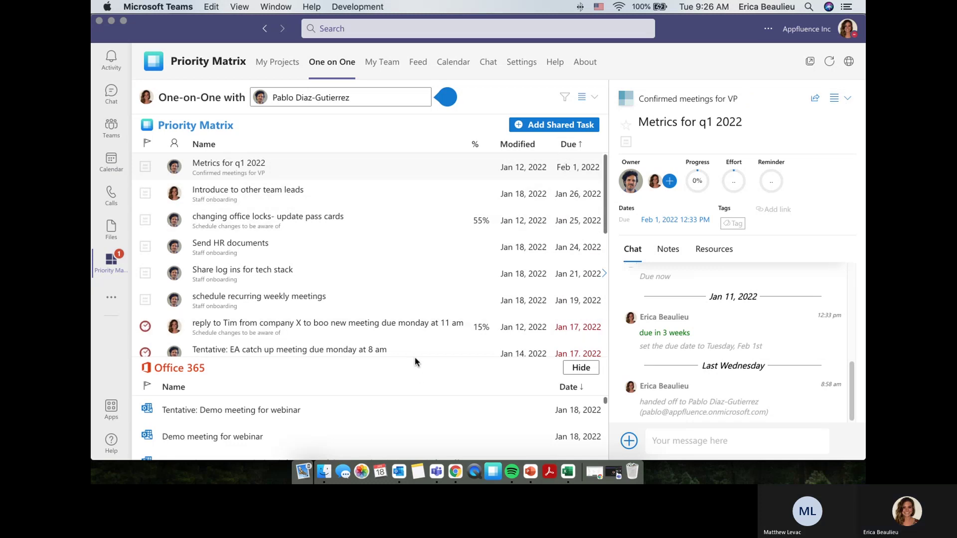
Step: Enlarge the Office 365 list and look through the emails and meetings shared with the collaborator
drag(411, 357, 399, 268)
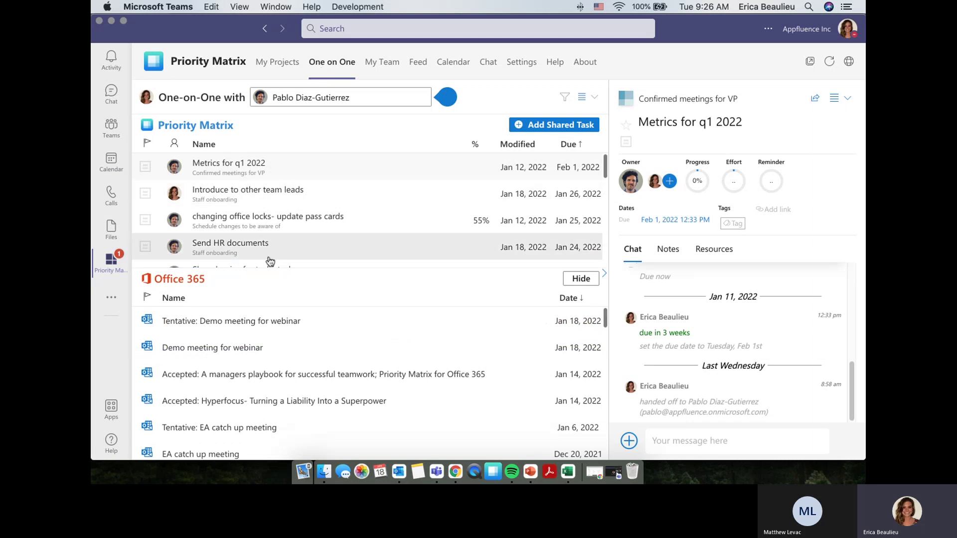
drag(213, 278, 211, 278)
click(210, 277)
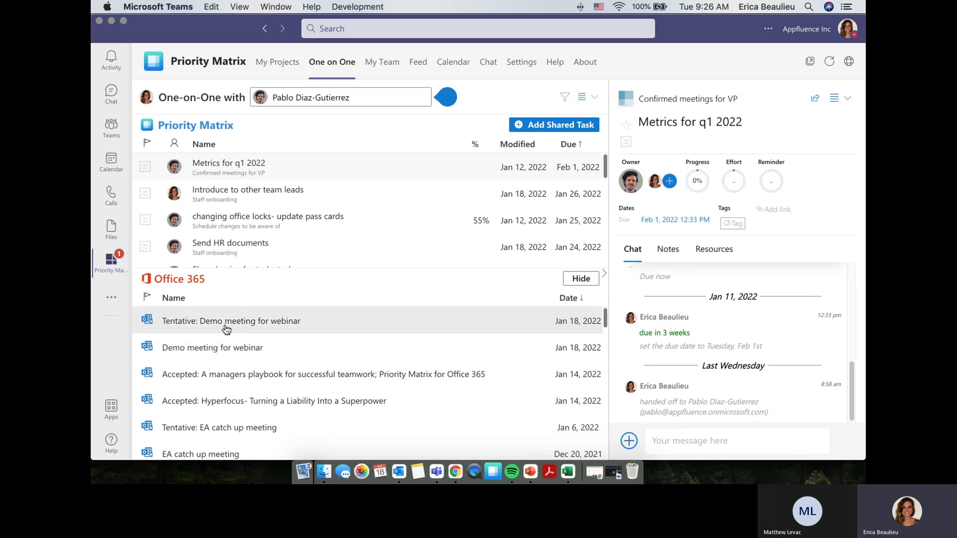
scroll(234, 329, down, 10)
scroll(246, 375, down, 10)
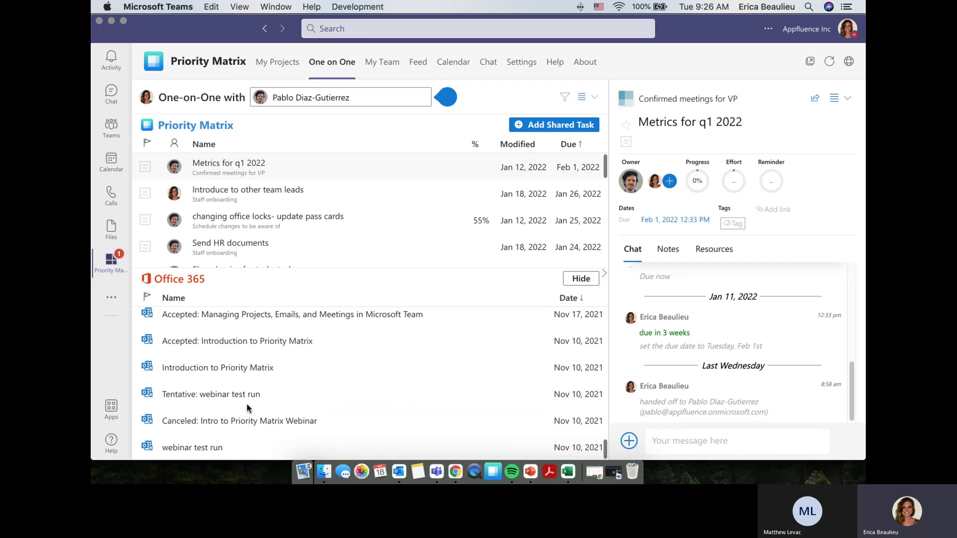
scroll(247, 406, up, 20)
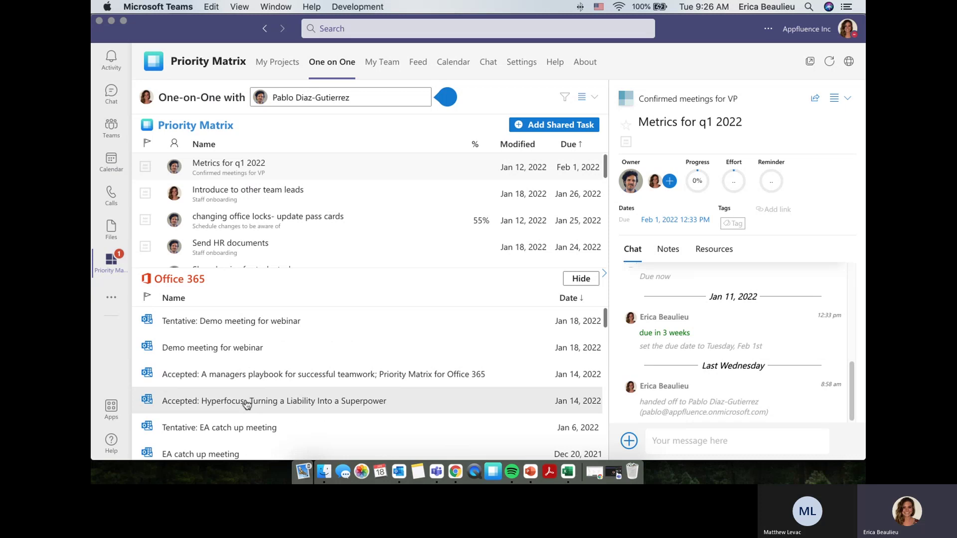
Step: Open the project list and filter the projects by the tag "manager playbook"
click(293, 69)
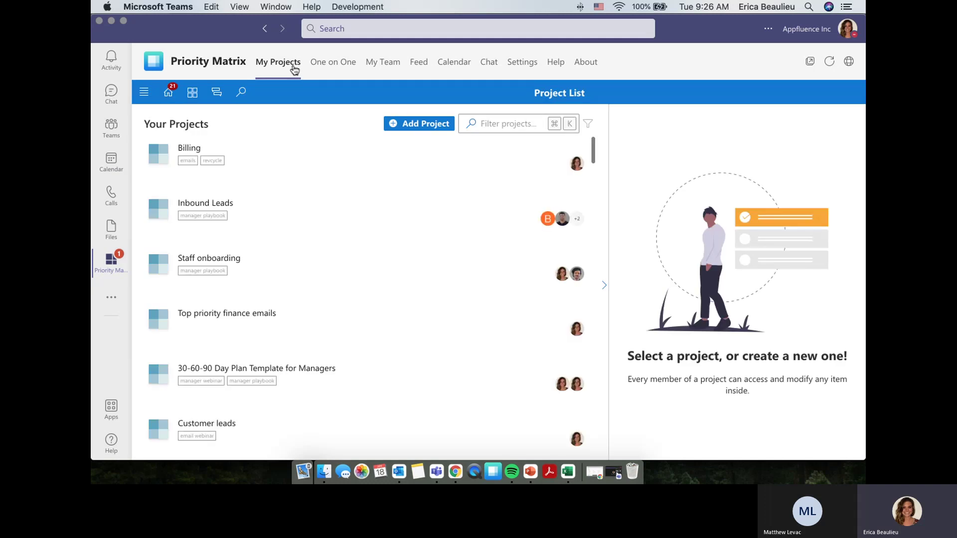
click(587, 123)
click(719, 272)
text(manager playbook)
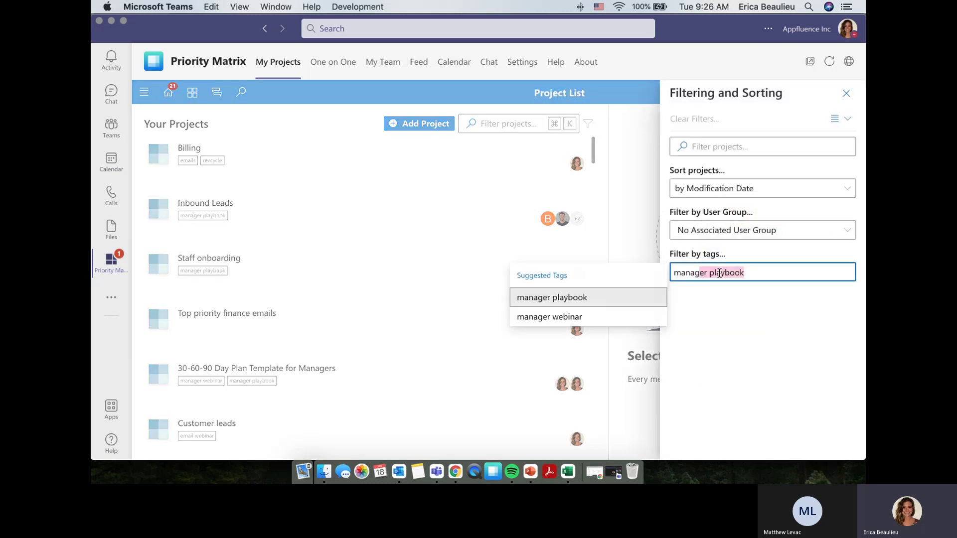
key(Return)
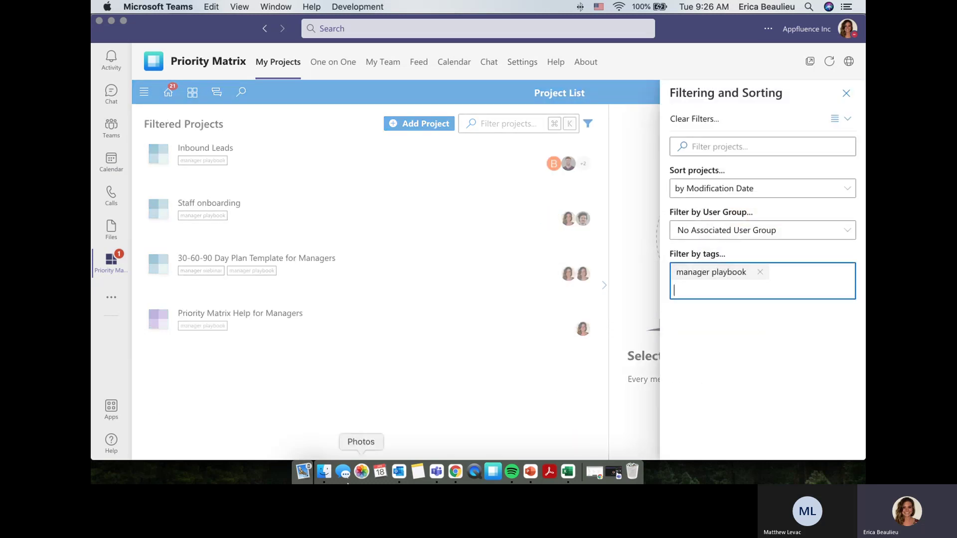
click(324, 471)
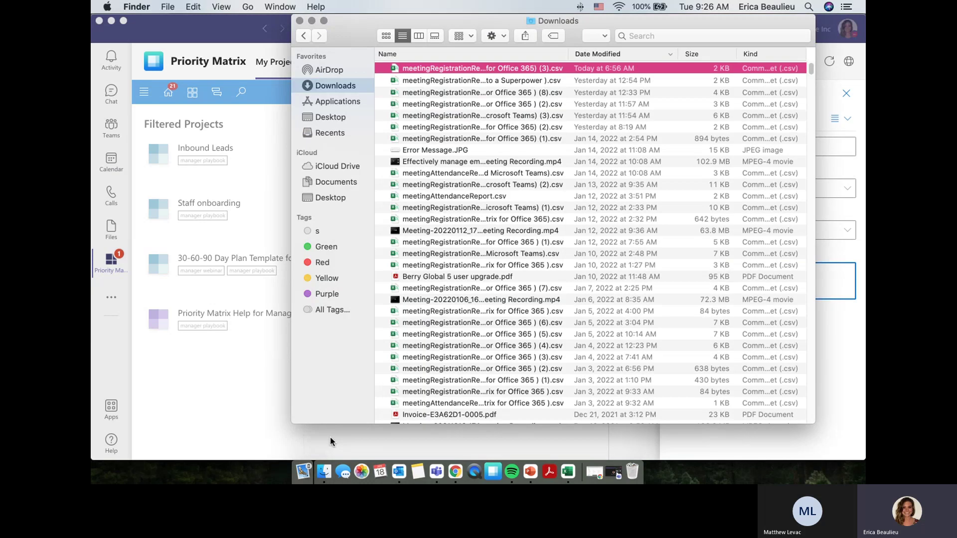
click(301, 31)
click(352, 380)
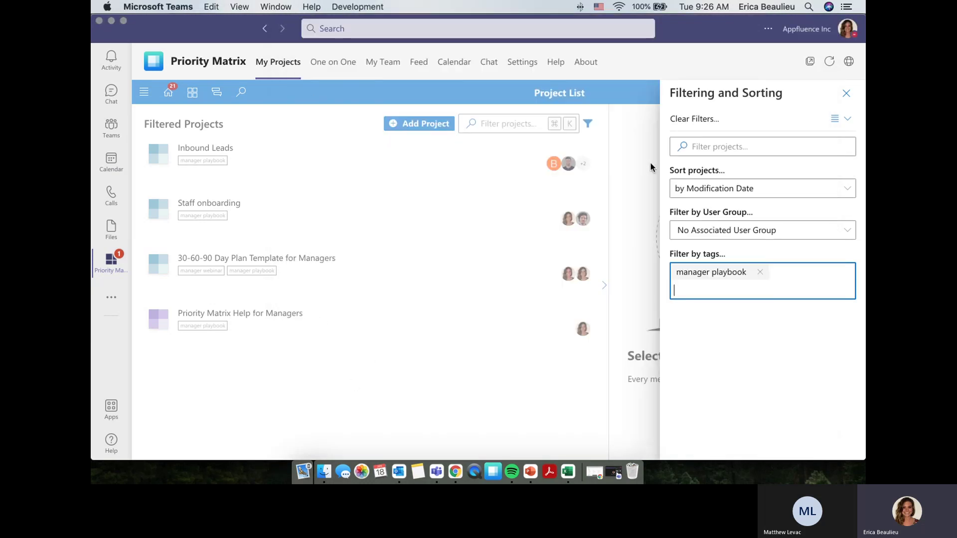
Step: Close the filtering and sorting options of the project list
click(846, 93)
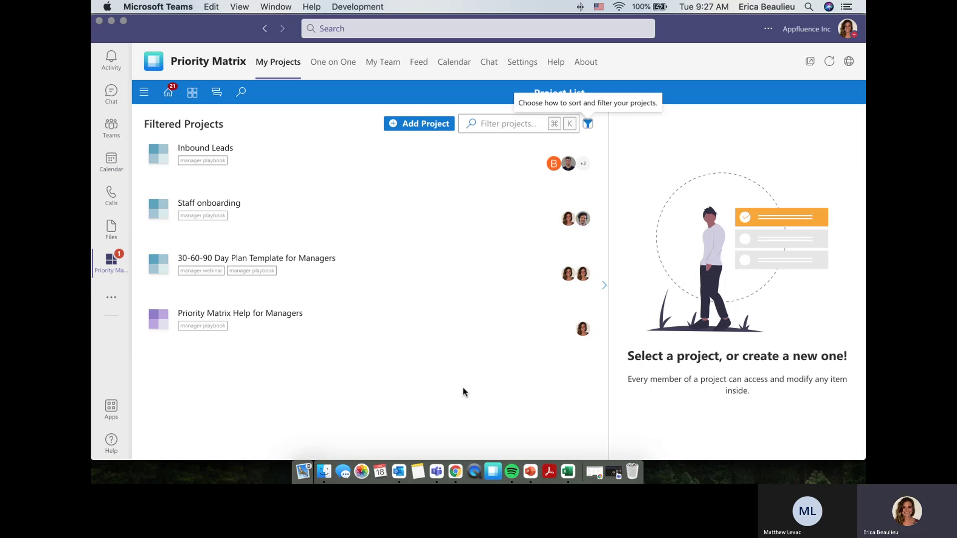
click(448, 379)
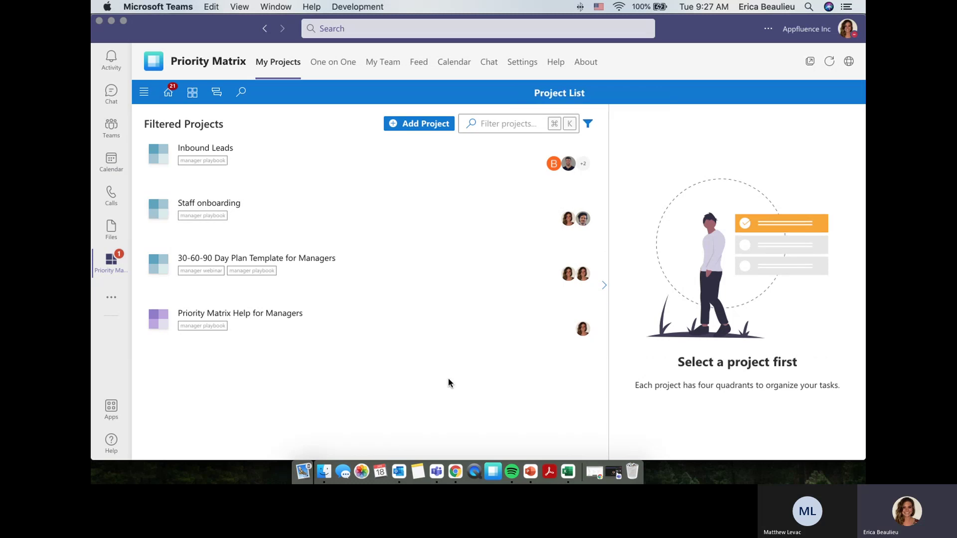
Step: Switch to Outlook and open the form for sending the "Enterprise License" email to a project
click(398, 479)
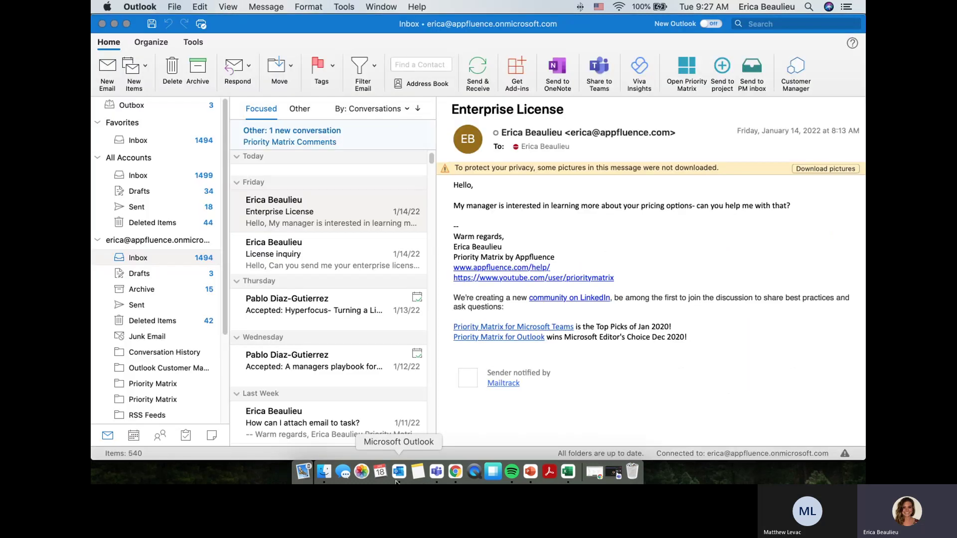
click(723, 84)
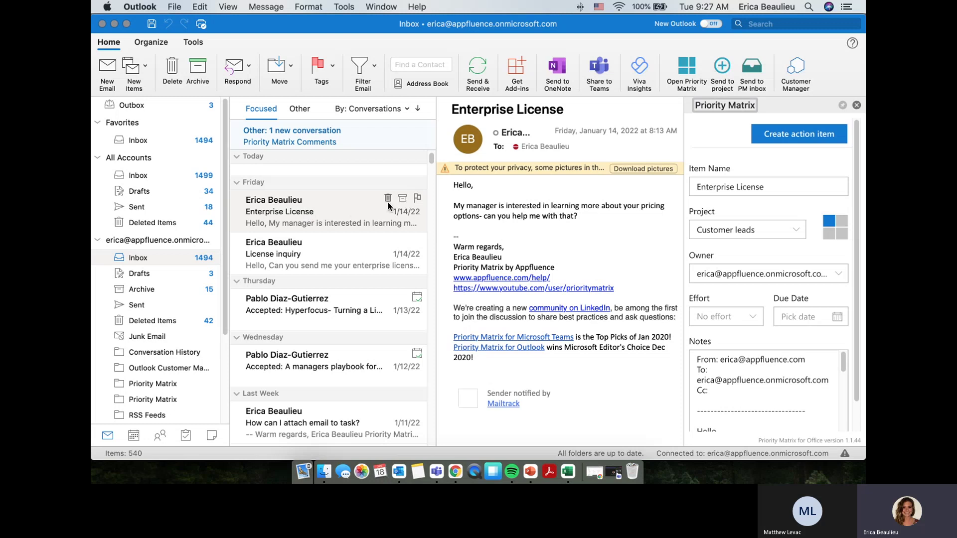
Step: Switch to the PowerPoint presentation and start the slide show from the "Getting Started Tips" slide
click(530, 471)
scroll(180, 343, down, 1)
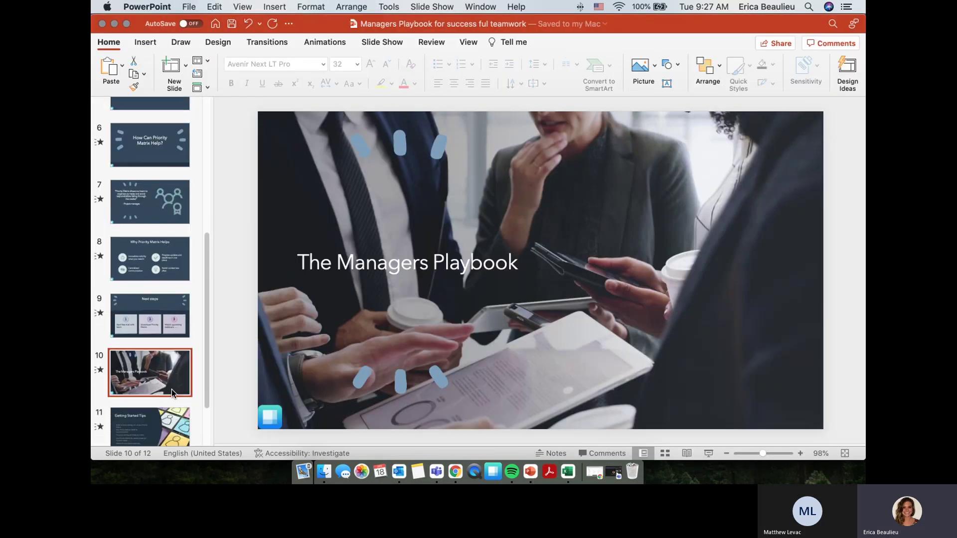
click(163, 416)
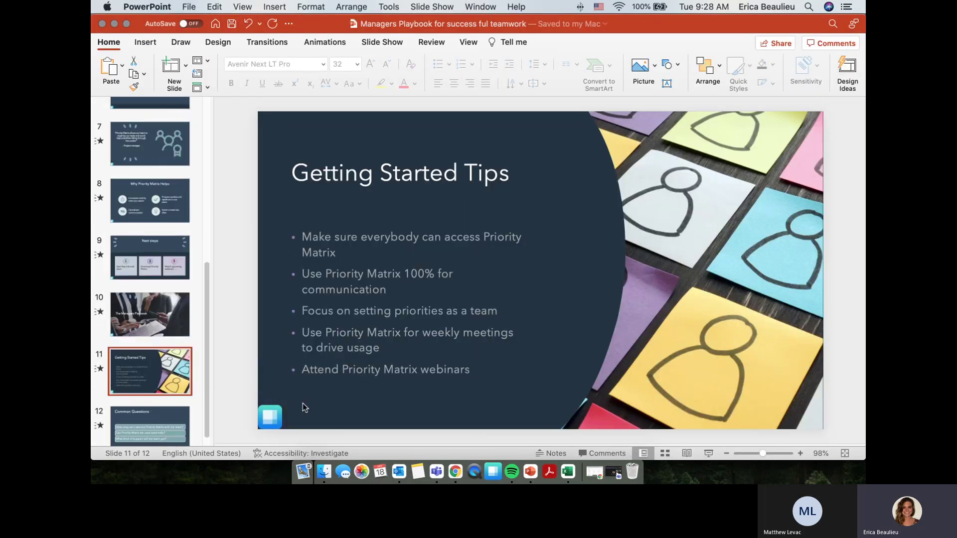
click(713, 457)
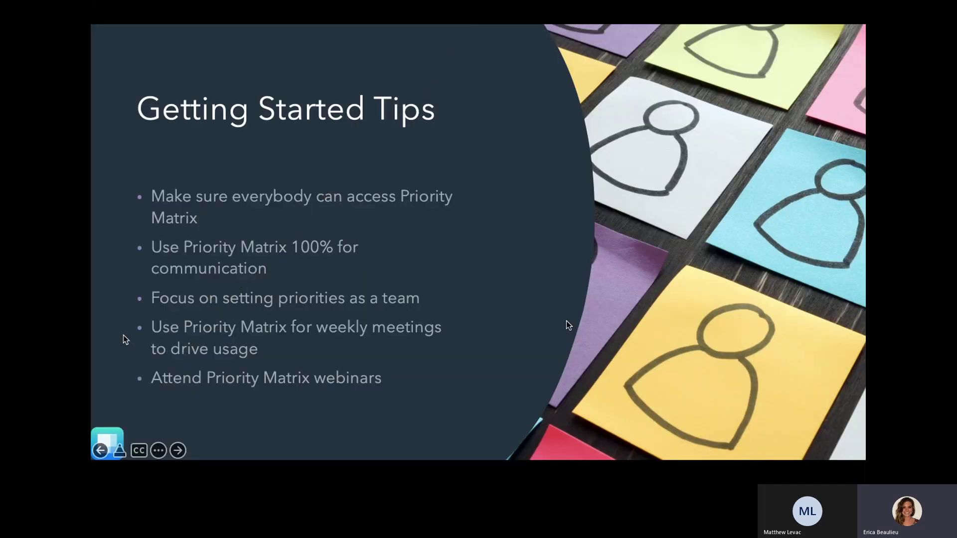